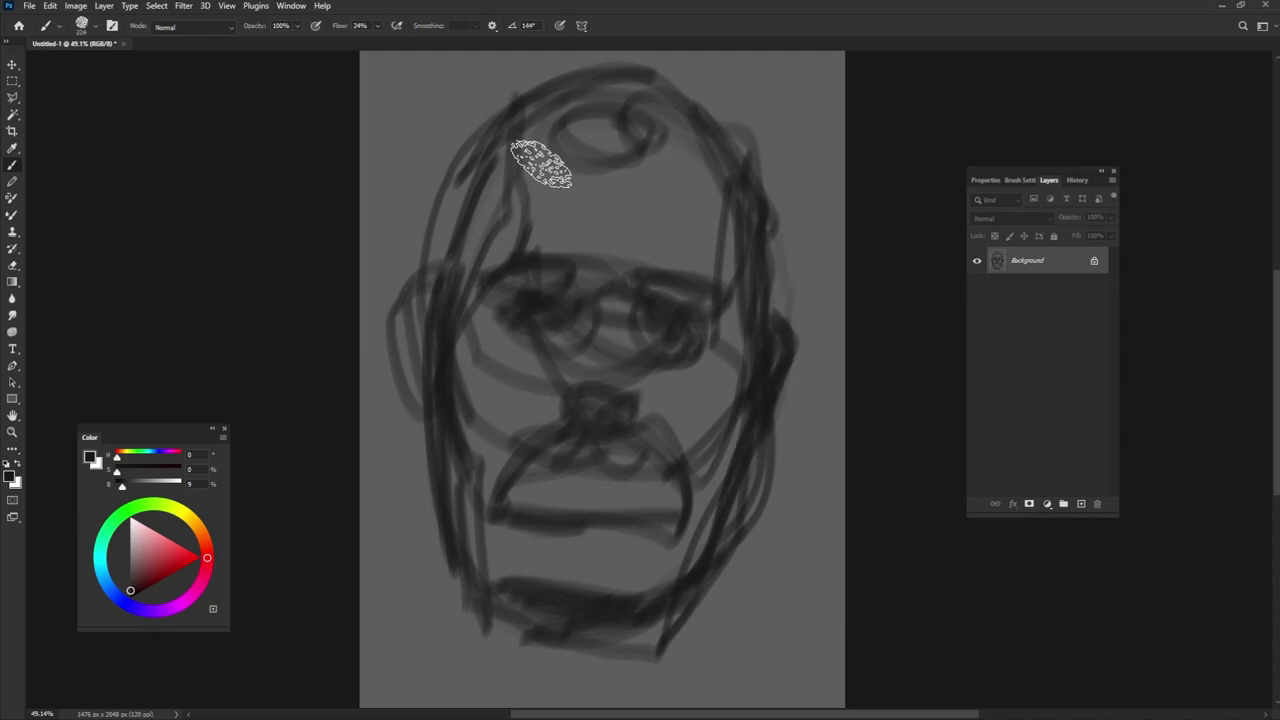
Deepen the dark face shading and repaint the forehead with lighter sampled greys
mouse_move(541, 163)
left_mouse_down()
mouse_move(577, 400)
mouse_move(591, 214)
left_mouse_up()
left_click(748, 111, "alt")
left_click(633, 117, "alt")
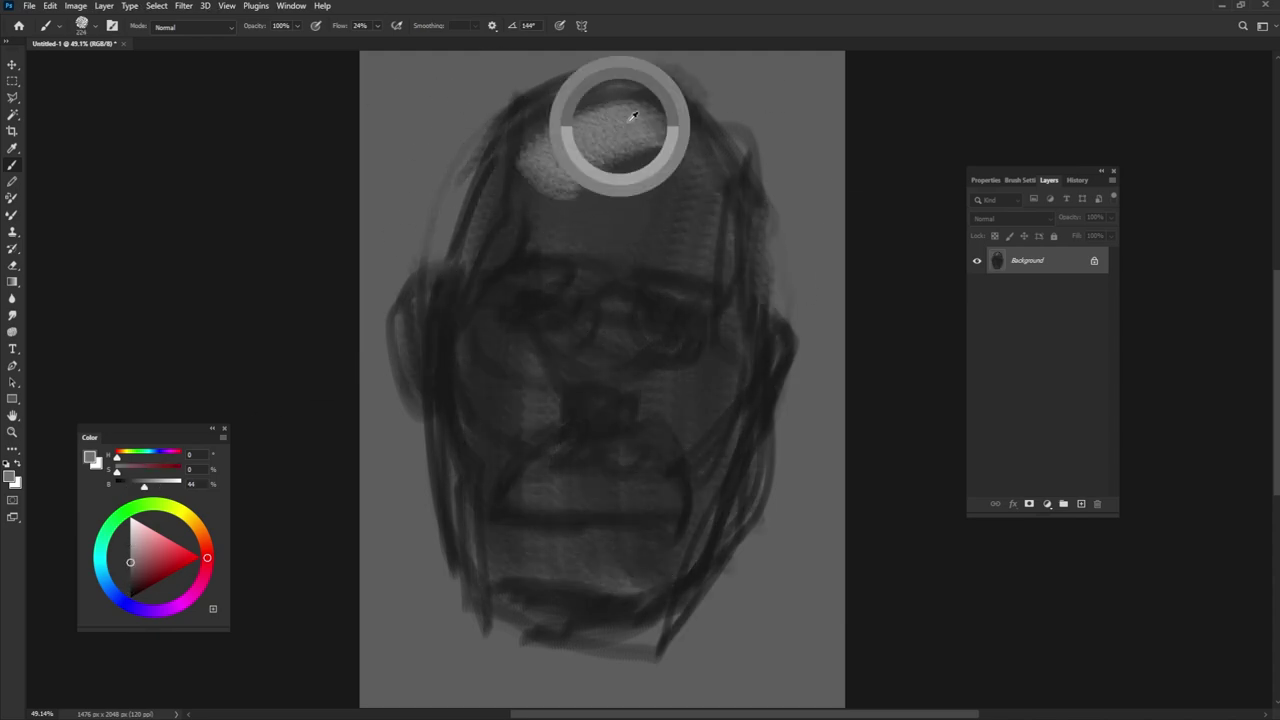
mouse_move(633, 117)
left_mouse_down()
mouse_move(500, 263)
mouse_move(657, 129)
mouse_move(672, 216)
left_mouse_up()
left_click(672, 216, "alt")
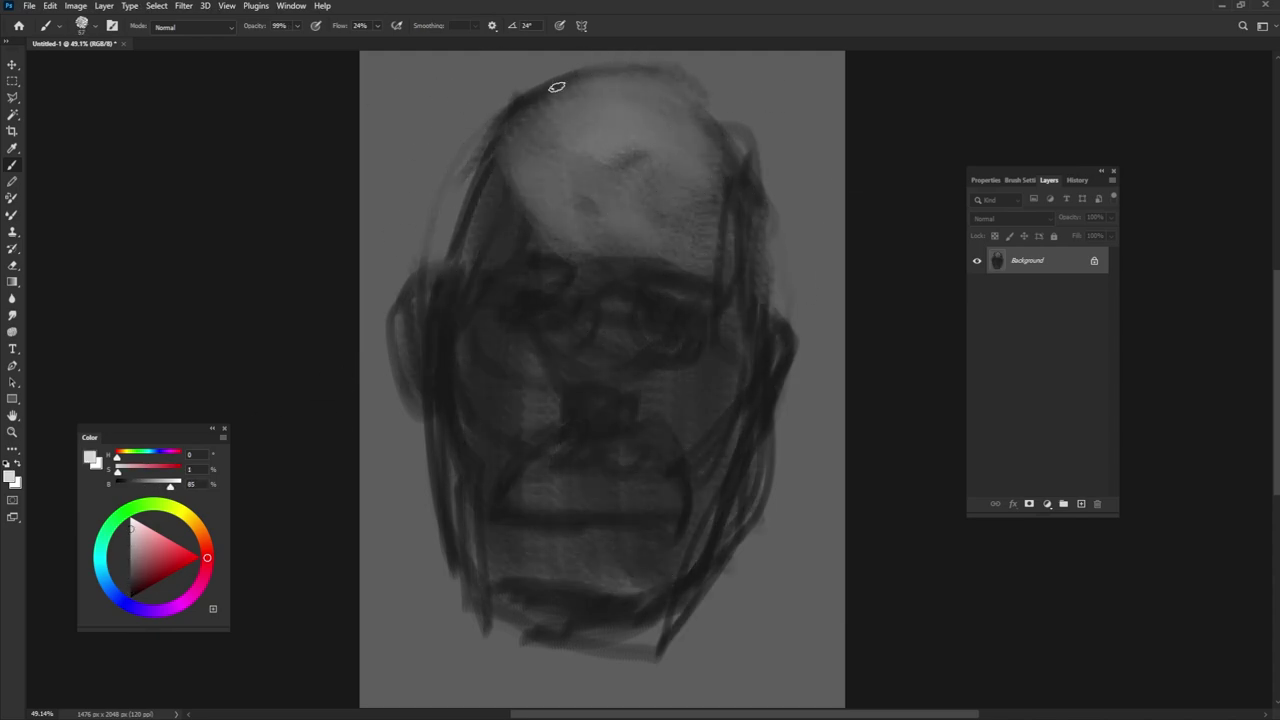
Outline the top and left side of the head in light grey, with a white forehead highlight
left_click_drag(557, 87, 440, 300)
mouse_move(600, 62)
left_mouse_down()
mouse_move(757, 220)
mouse_move(765, 330)
left_mouse_up()
left_click_drag(580, 148, 635, 157)
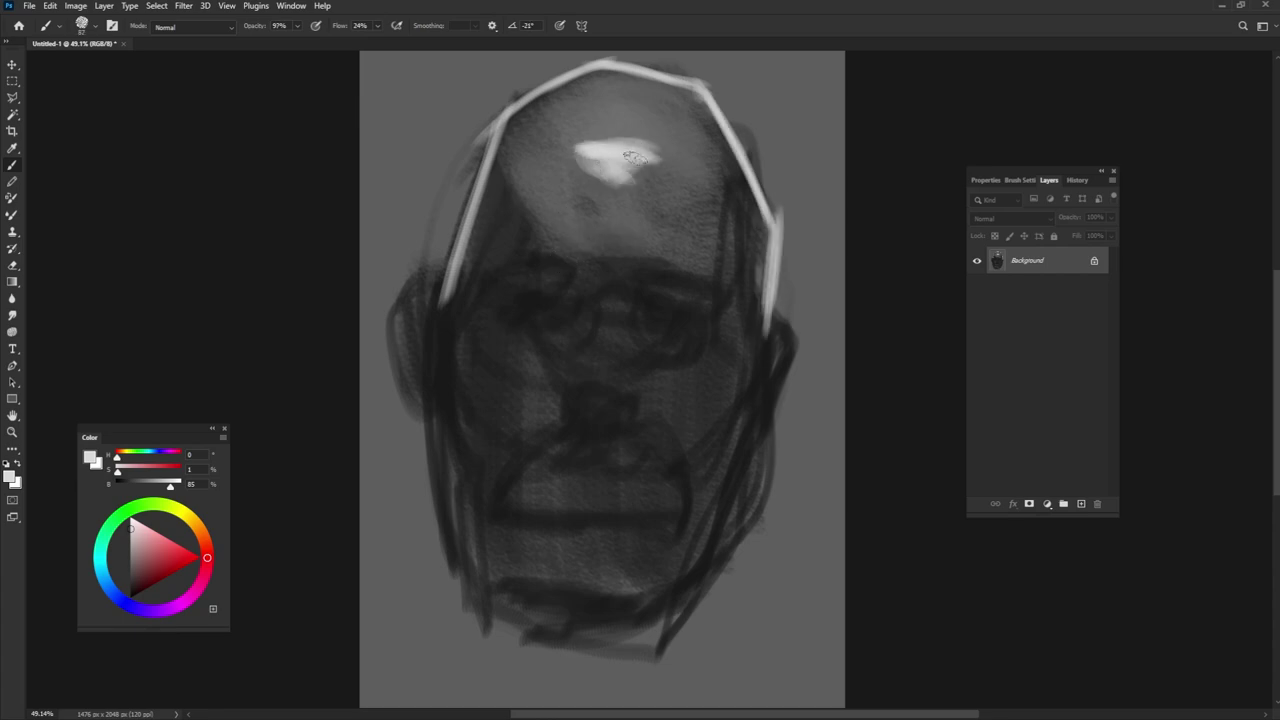
left_click_drag(560, 280, 495, 296)
left_click_drag(445, 240, 470, 620)
Trace the right side of the head and the chin, then repaint the forehead lighter
left_click(772, 287, "alt")
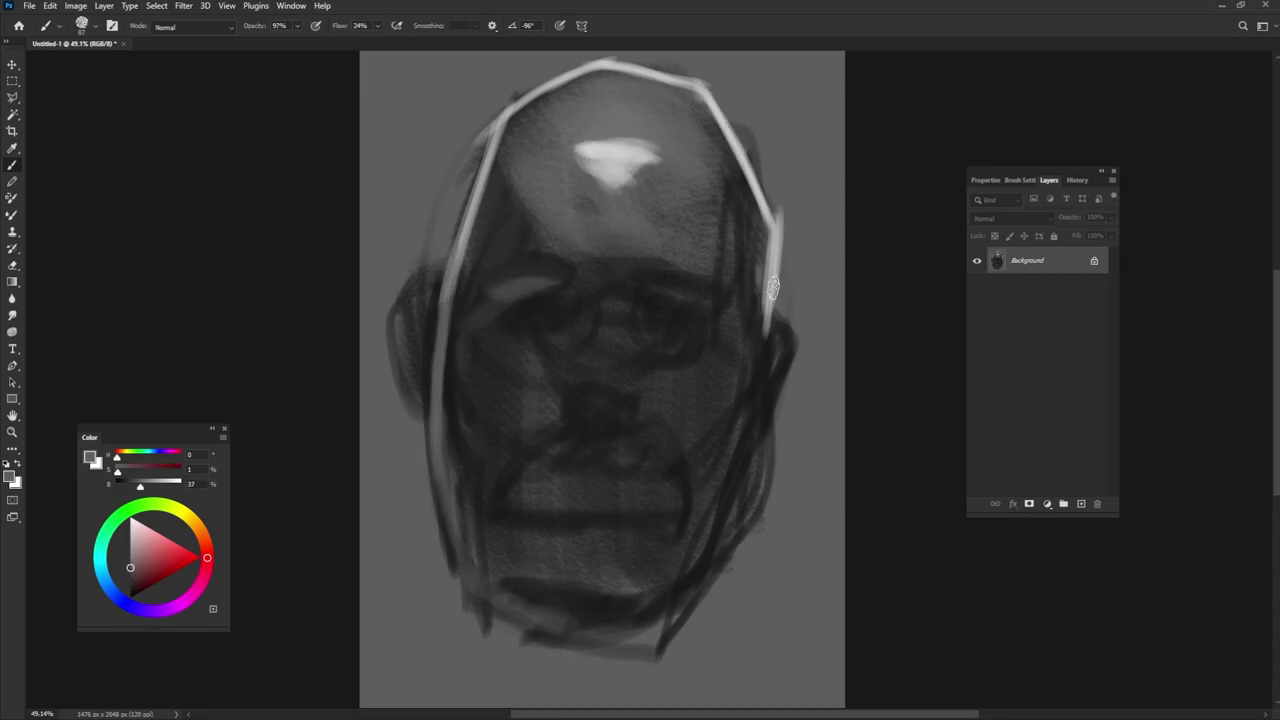
mouse_move(772, 287)
left_mouse_down()
mouse_move(774, 386)
mouse_move(660, 628)
left_mouse_up()
mouse_move(440, 535)
left_mouse_down()
mouse_move(514, 609)
mouse_move(775, 484)
left_mouse_up()
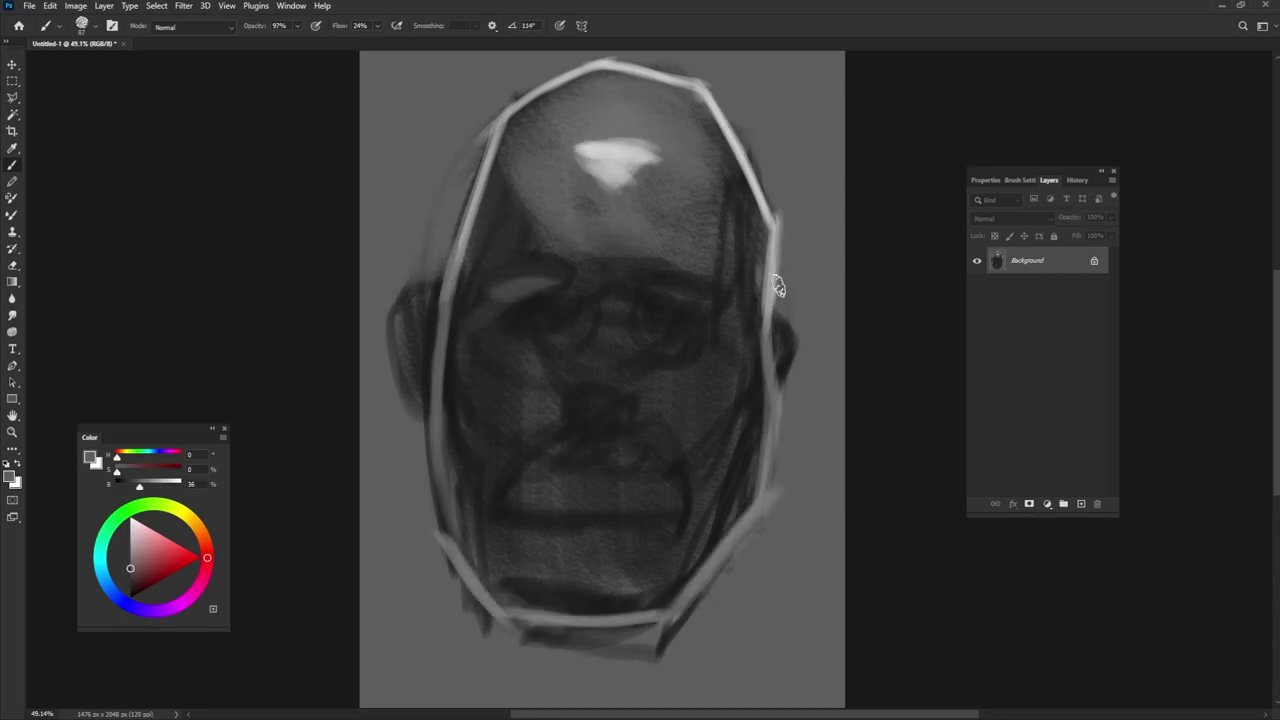
left_click(514, 286, "alt")
mouse_move(557, 194)
left_mouse_down()
mouse_move(534, 123)
mouse_move(592, 296)
mouse_move(600, 420)
mouse_move(598, 327)
left_mouse_up()
Add a light nose-bridge stroke and darken both brows and eye sockets in near-black
left_click(677, 220, "alt")
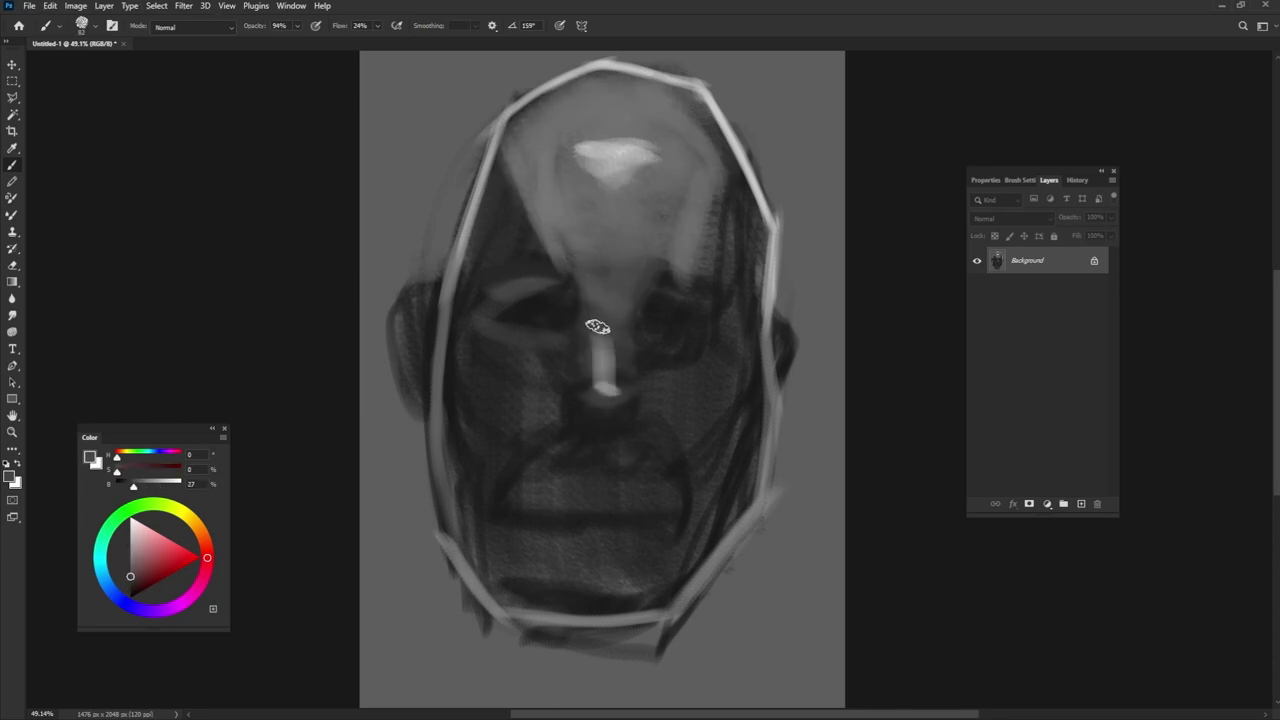
left_click(514, 320, "alt")
mouse_move(514, 320)
left_mouse_down()
mouse_move(514, 277)
mouse_move(543, 274)
mouse_move(470, 258)
left_mouse_up()
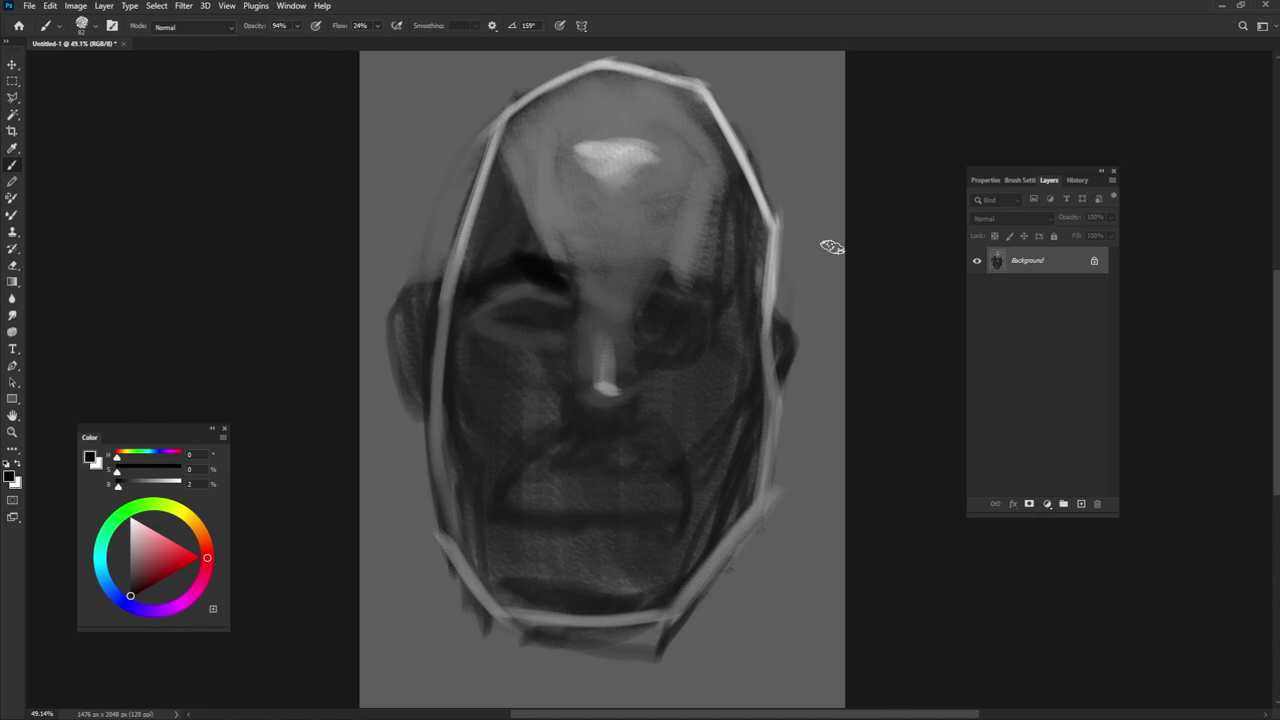
left_click_drag(640, 300, 730, 268)
Lighten the temples and forehead with mid-grey strokes
left_click(709, 214, "alt")
left_click_drag(712, 175, 749, 280)
left_click_drag(525, 150, 517, 250)
left_click_drag(495, 190, 460, 285)
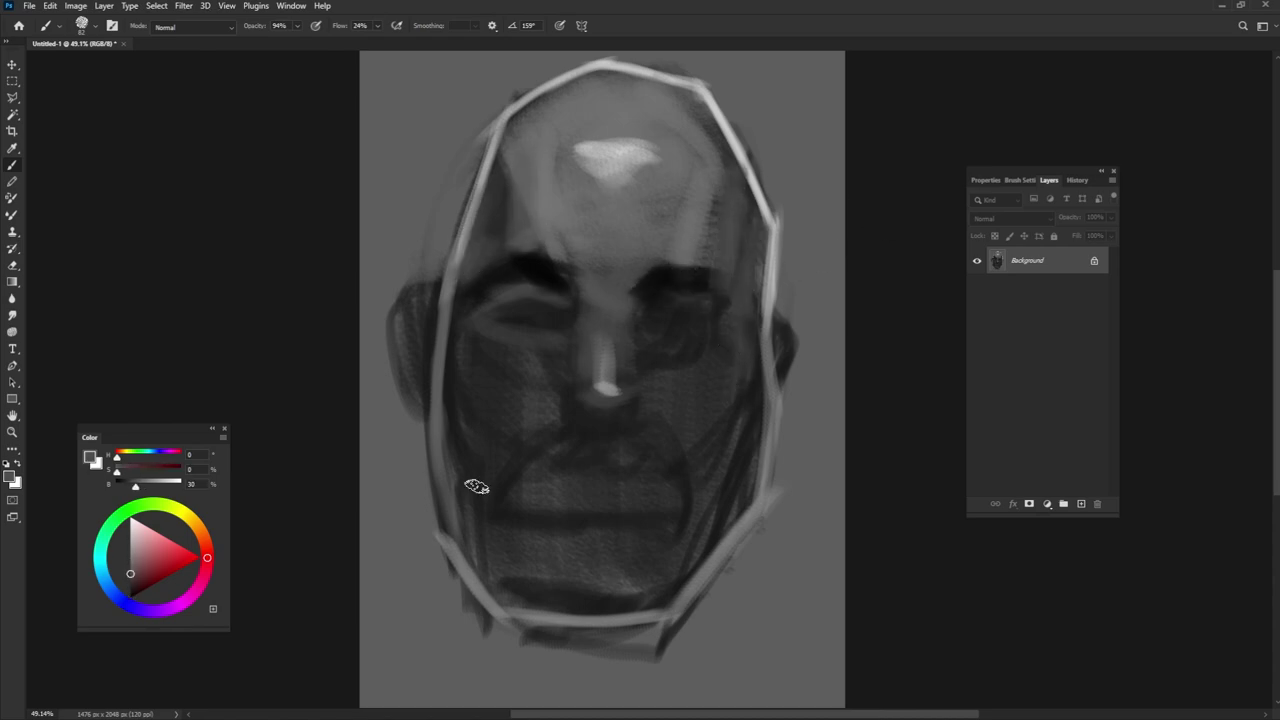
Lighten both ears with sampled light and mid greys
left_click_drag(400, 285, 440, 298)
left_click(423, 286, "alt")
left_click_drag(777, 329, 780, 380)
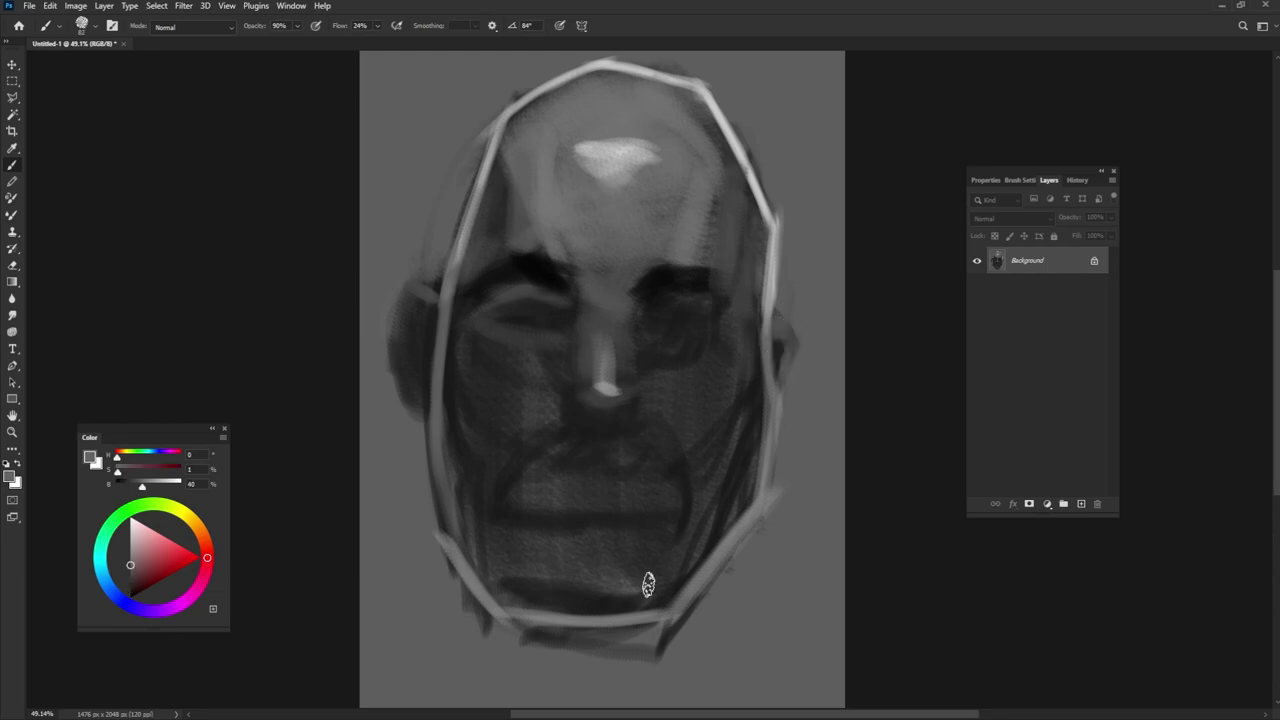
left_click(410, 330, "alt")
mouse_move(415, 305)
left_mouse_down()
mouse_move(408, 385)
mouse_move(420, 405)
left_mouse_up()
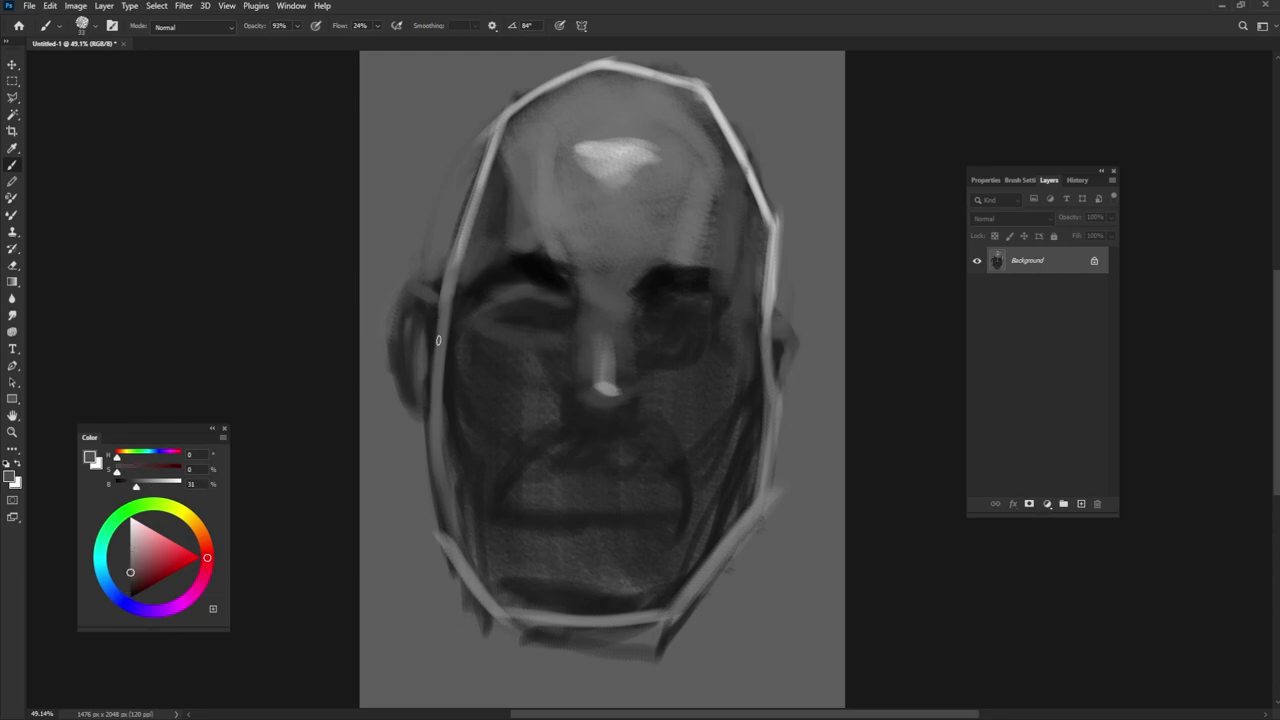
Deepen both eye sockets with near-black and lighten the area under the right eye
left_click_drag(488, 297, 514, 230)
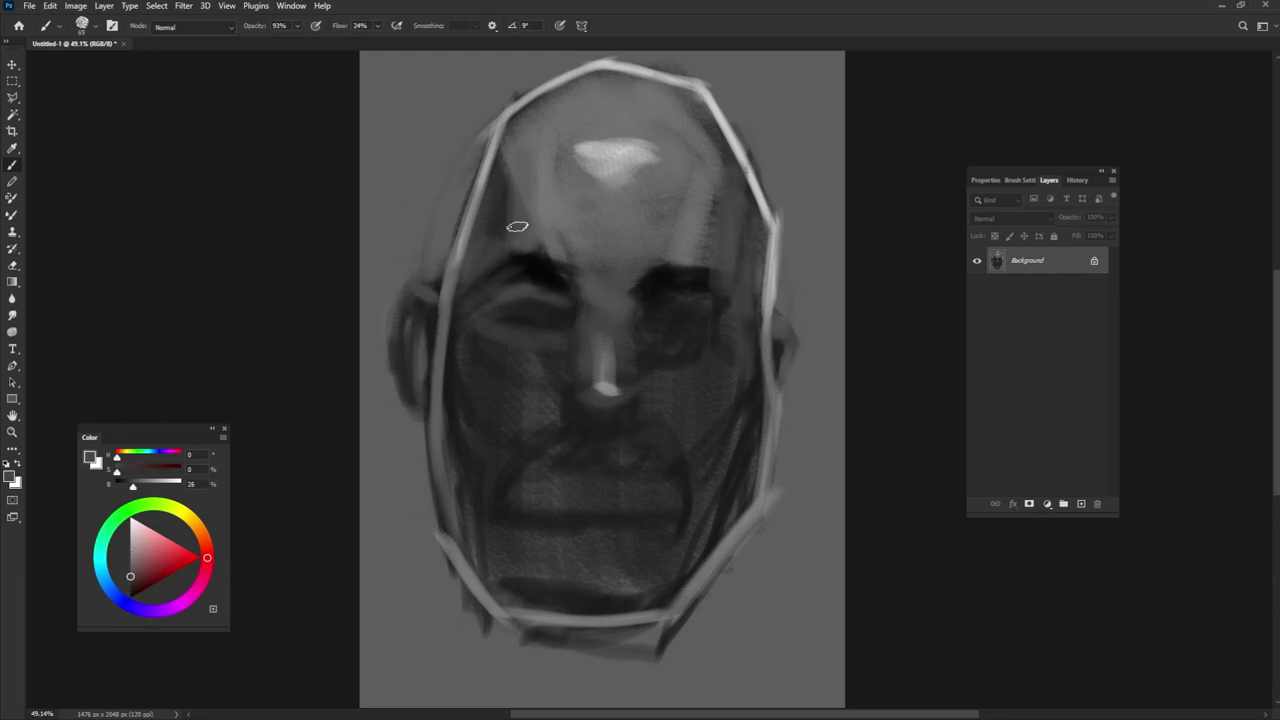
left_click(737, 294, "alt")
left_click_drag(725, 285, 745, 310)
mouse_move(660, 300)
left_mouse_down()
mouse_move(700, 330)
mouse_move(650, 350)
left_mouse_up()
left_click(657, 214, "alt")
left_click_drag(500, 340, 500, 460)
Add light strokes on both cheeks and dark touches along the nose bridge
left_click(520, 366, "alt")
left_click_drag(680, 356, 730, 396)
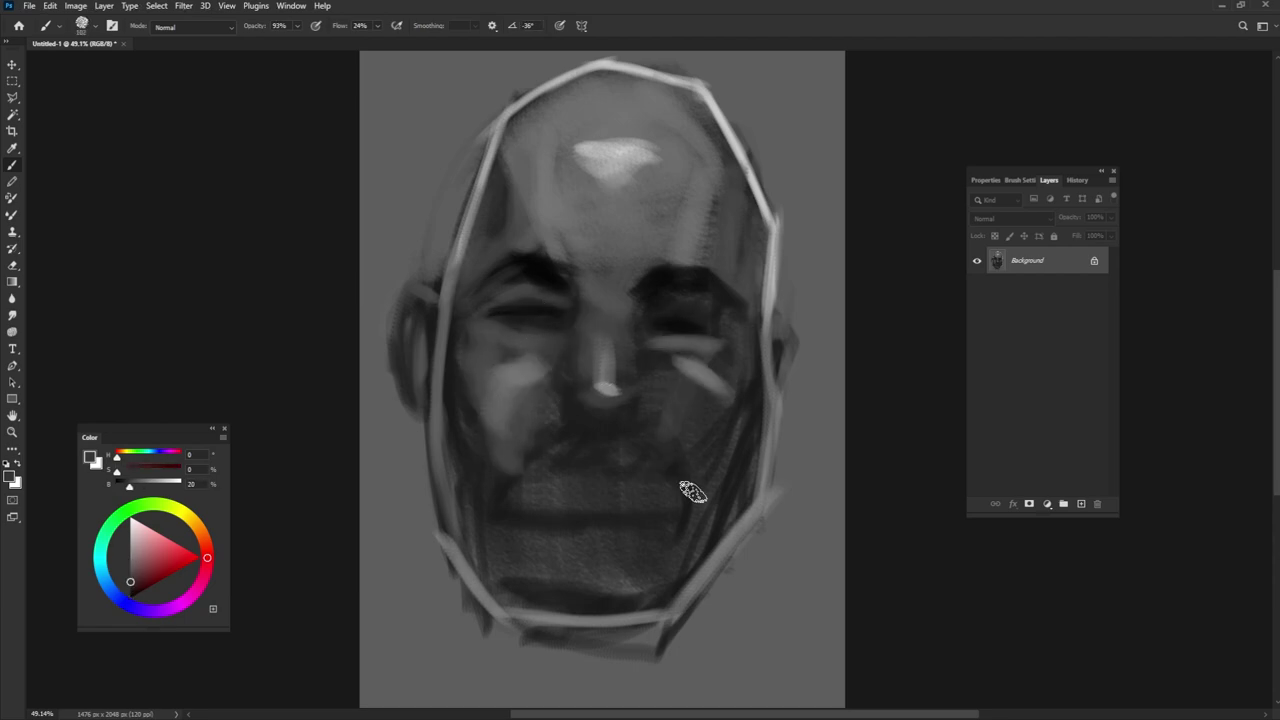
left_click(666, 349, "alt")
mouse_move(594, 263)
left_mouse_down()
mouse_move(620, 264)
mouse_move(615, 318)
left_mouse_up()
left_click(615, 321, "alt")
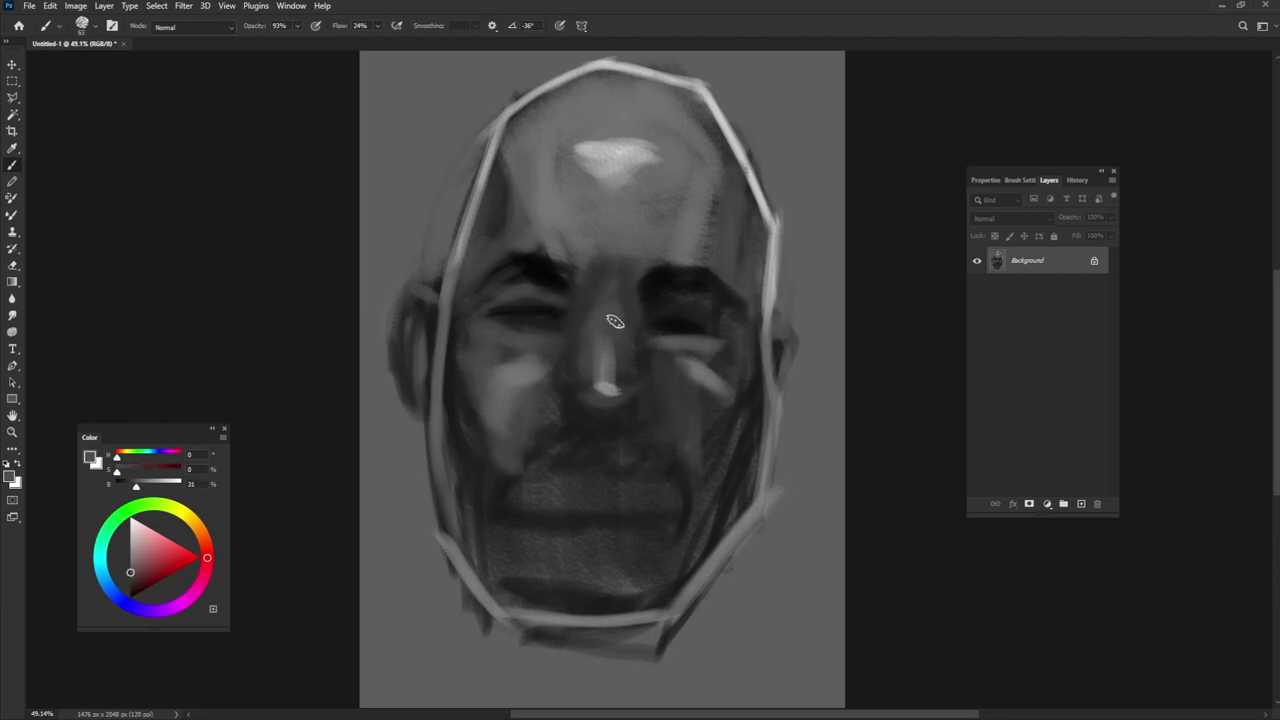
Lighten the area between the brows and repaint the eyes with heavier lids
left_click(621, 303, "alt")
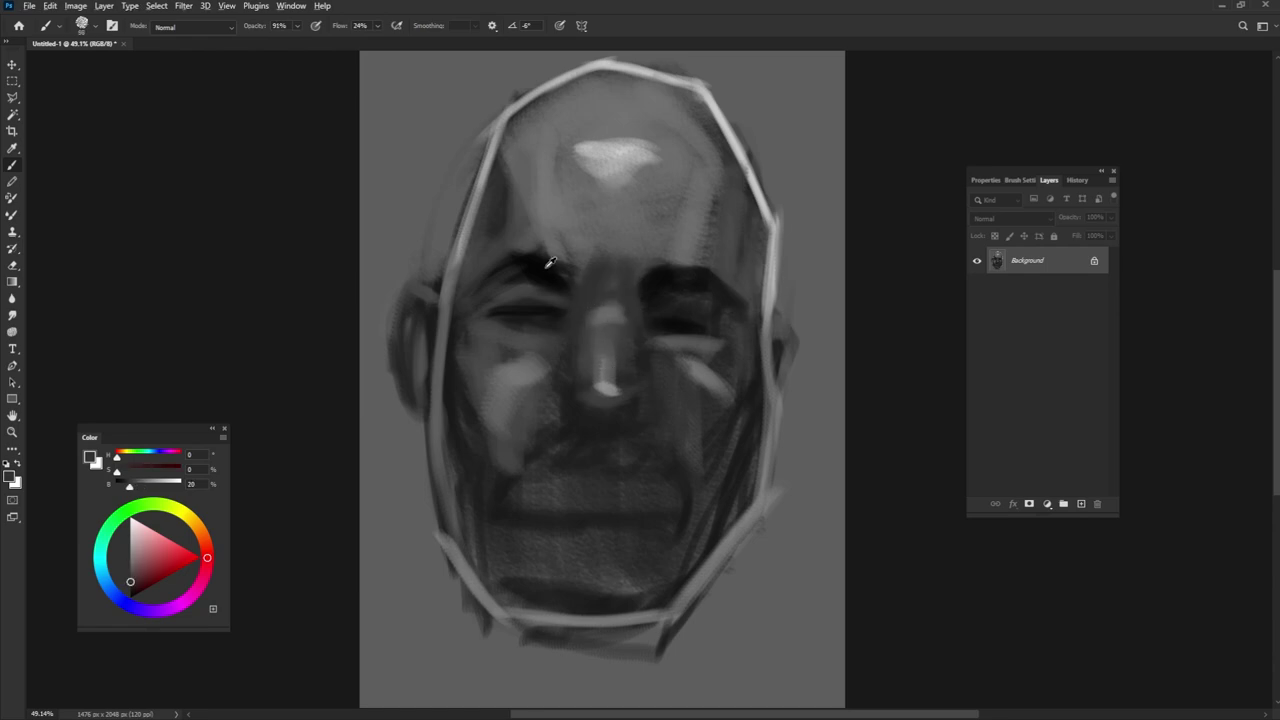
left_click(583, 233, "alt")
left_click_drag(575, 262, 640, 262)
left_click(513, 311, "alt")
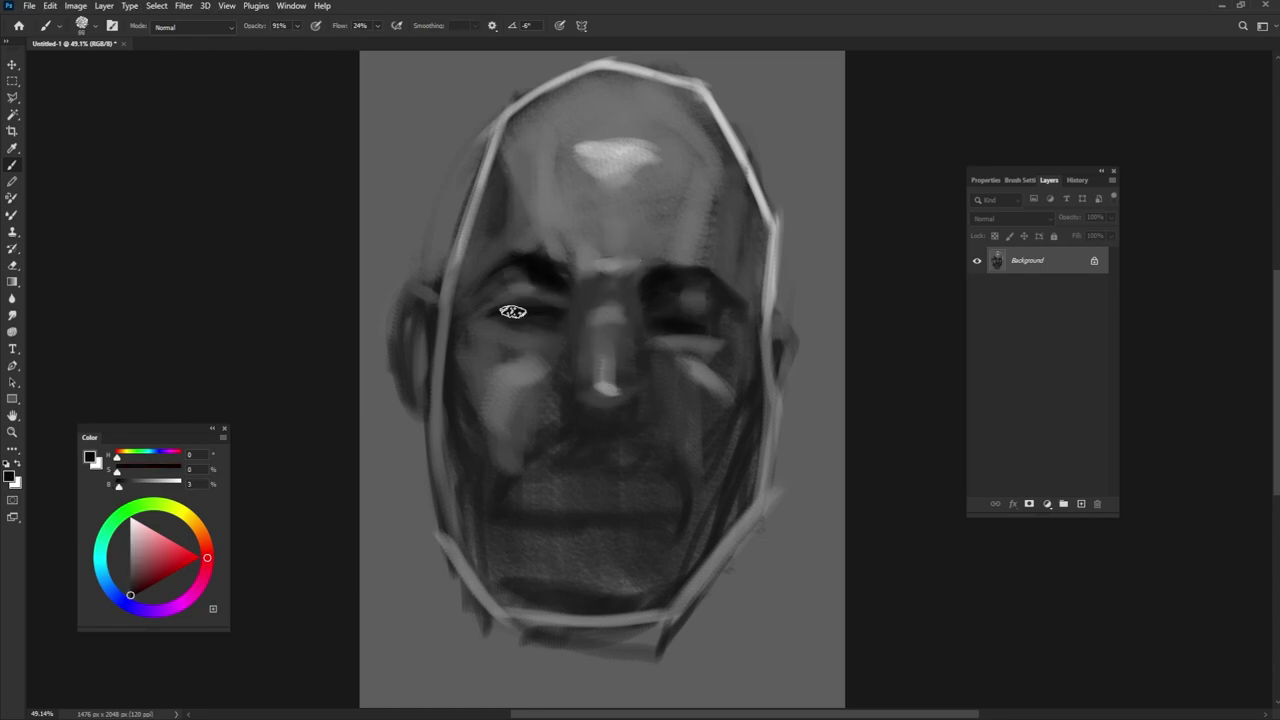
left_click(652, 280, "alt")
left_click_drag(500, 312, 560, 306)
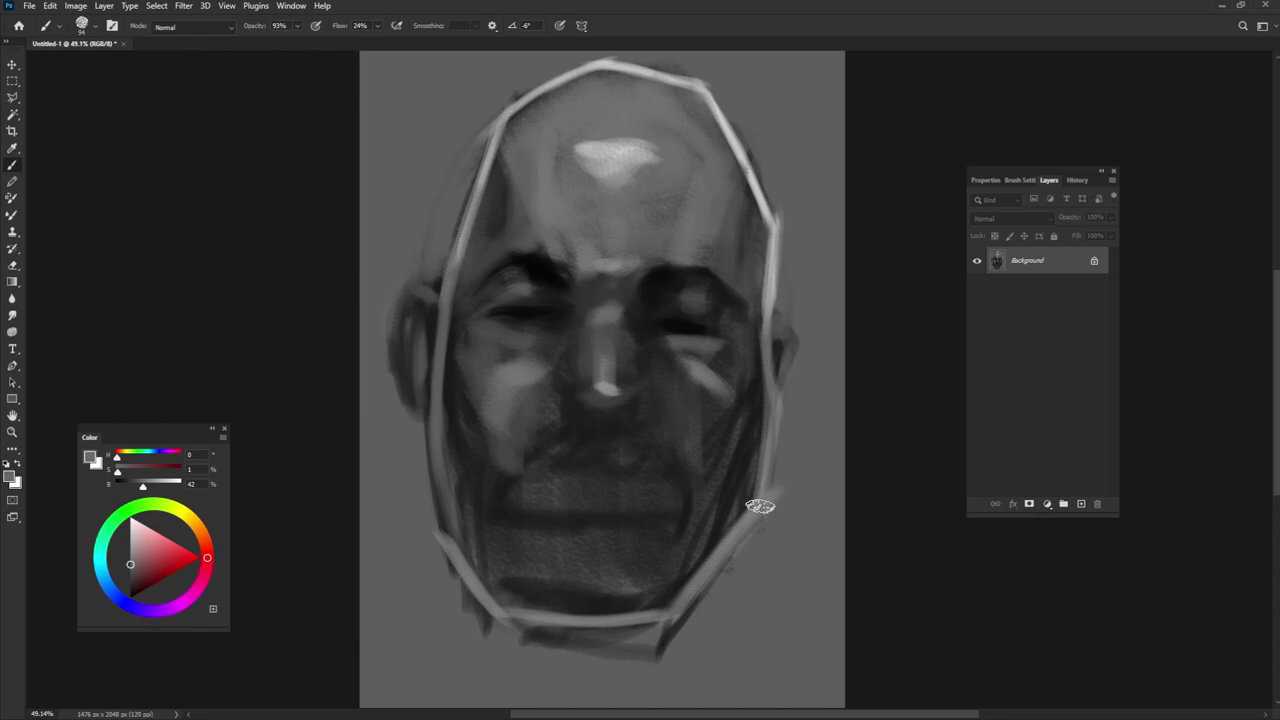
Lighten both cheeks, the jaw, the left temple and the right side of the face
left_click_drag(543, 380, 686, 451)
left_click_drag(700, 370, 745, 510)
left_click_drag(529, 309, 475, 311)
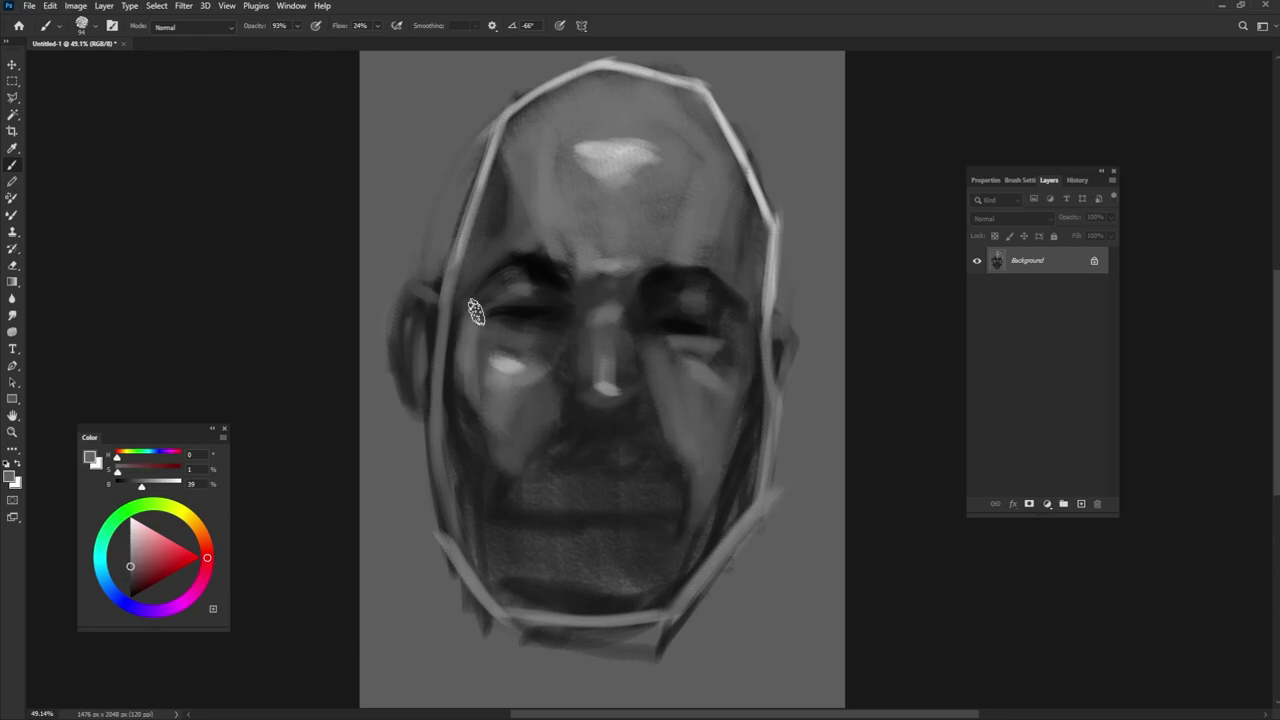
left_click_drag(745, 420, 742, 330)
left_click(737, 323, "alt")
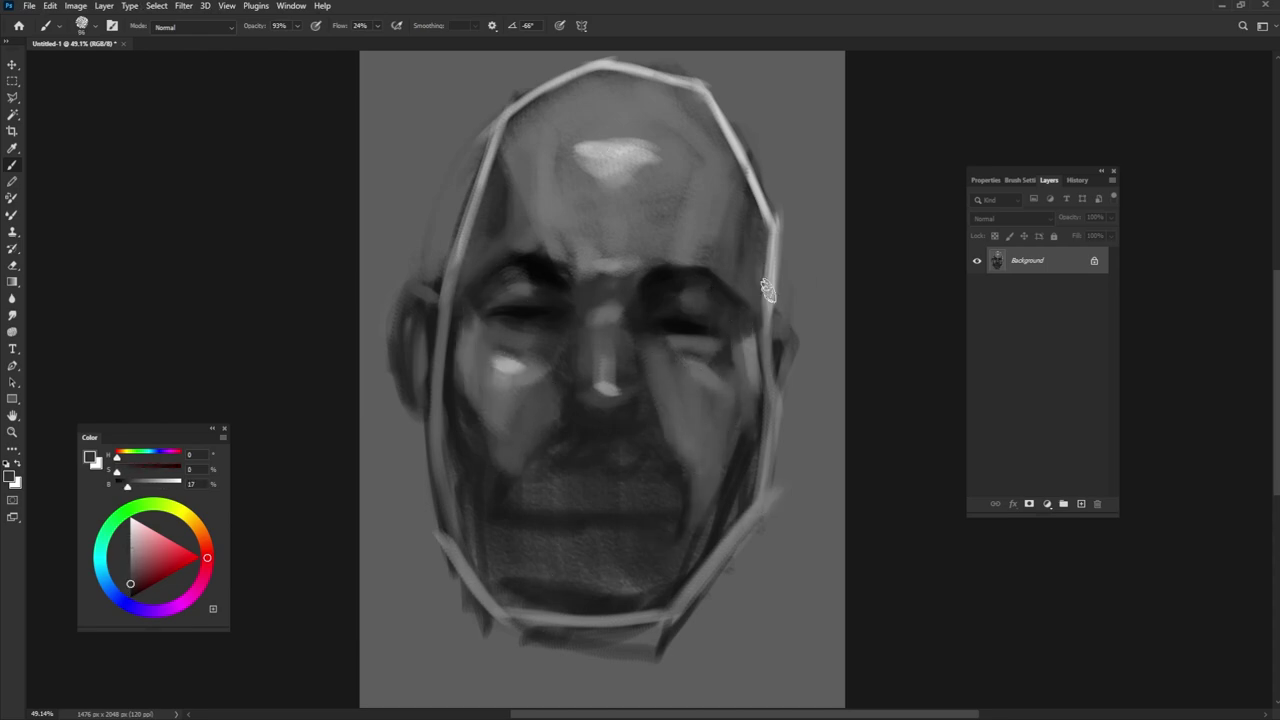
Paint a near-black stroke from the left brow toward the nose
left_click(659, 297, "alt")
left_click_drag(561, 273, 586, 302)
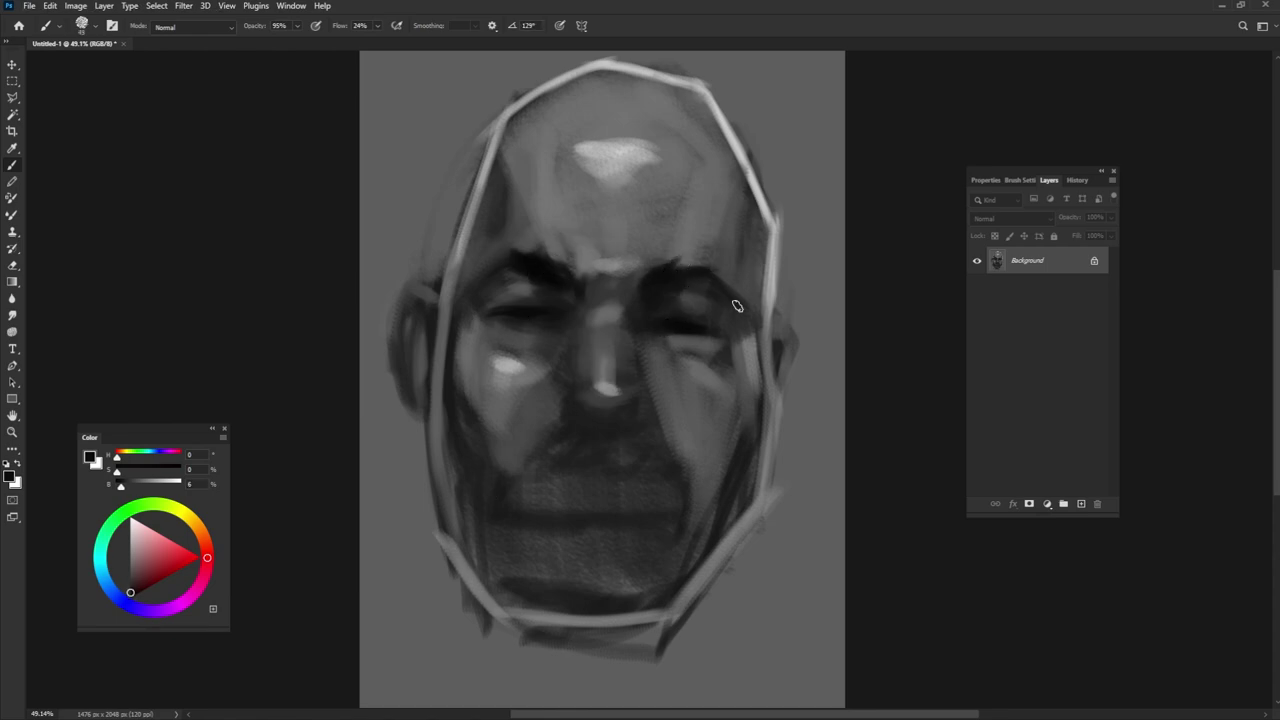
left_click(576, 348, "alt")
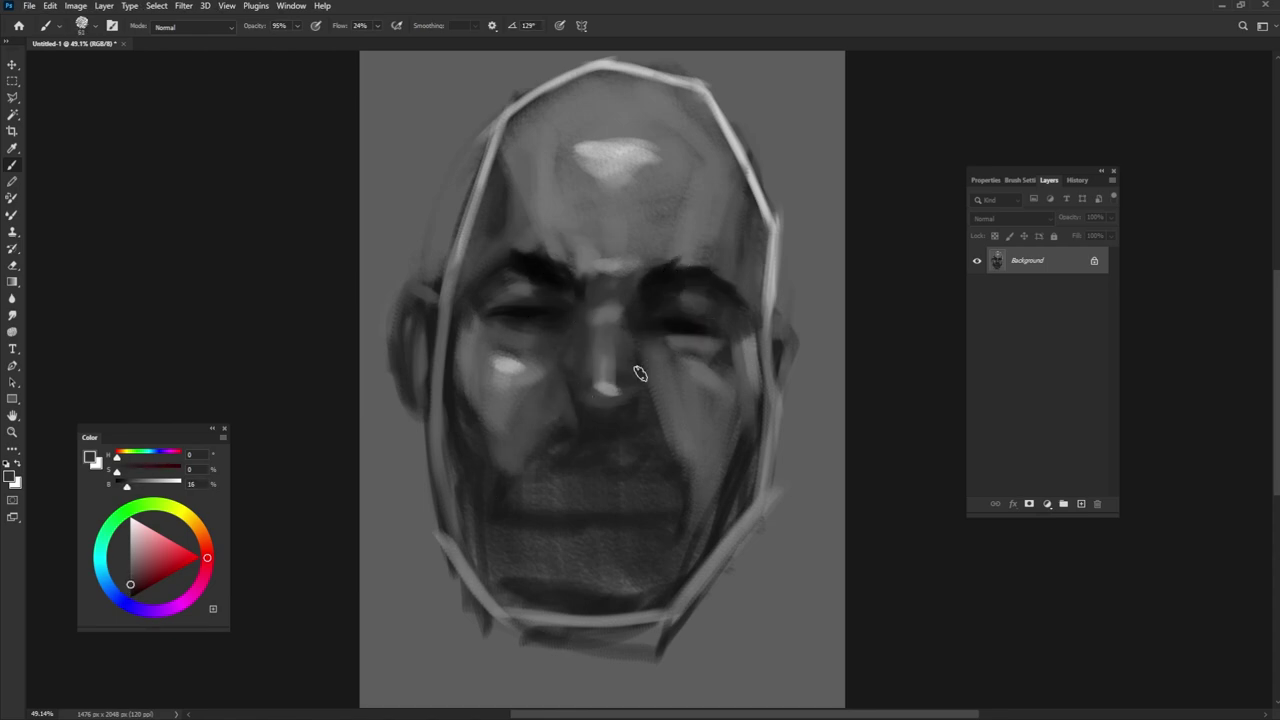
left_click(636, 305, "alt")
Add light strokes to the left cheek and chin and darken the mouth and moustache
left_click_drag(500, 470, 480, 423)
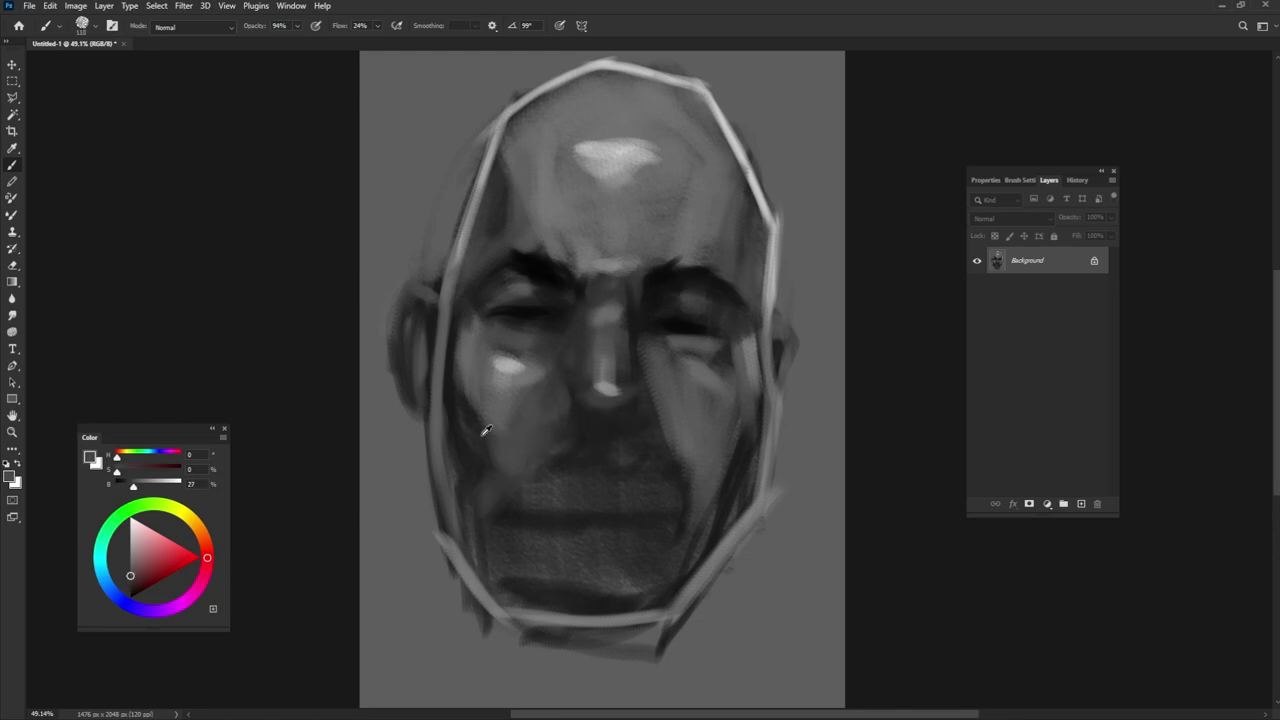
left_click_drag(470, 380, 505, 550)
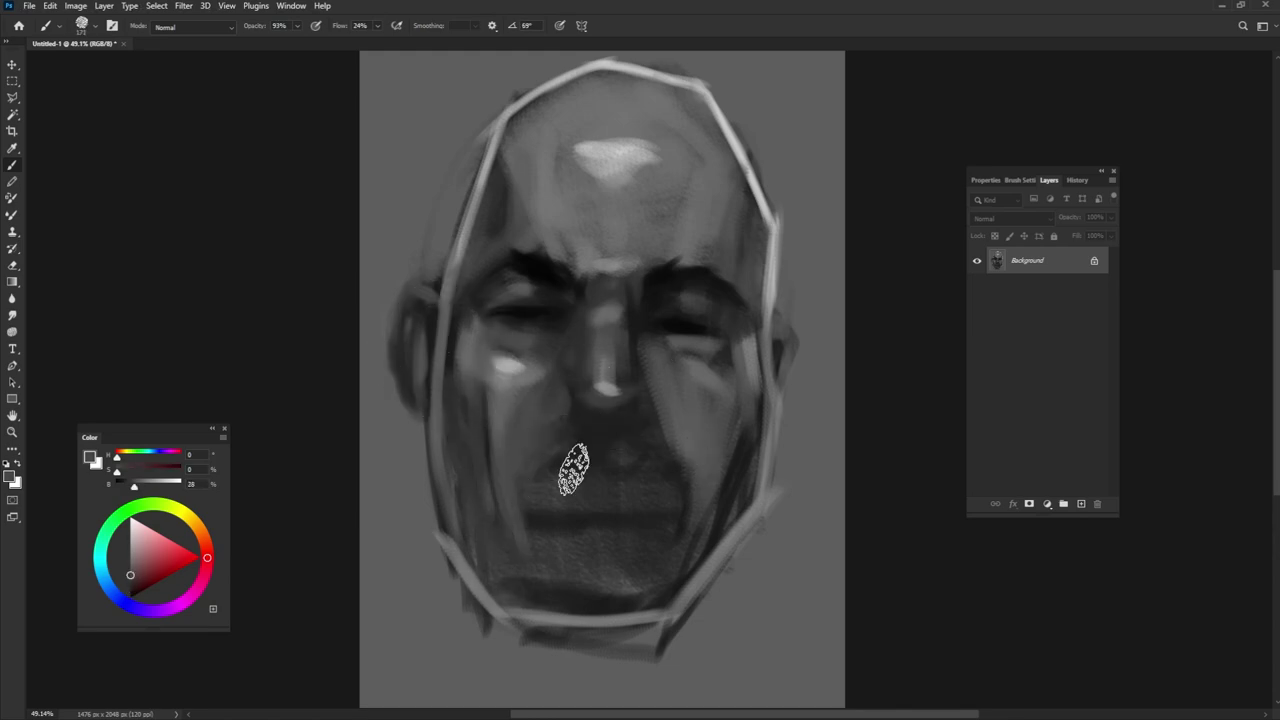
mouse_move(569, 457)
left_mouse_down()
mouse_move(580, 537)
mouse_move(575, 511)
mouse_move(503, 506)
left_mouse_up()
left_click(580, 540, "alt")
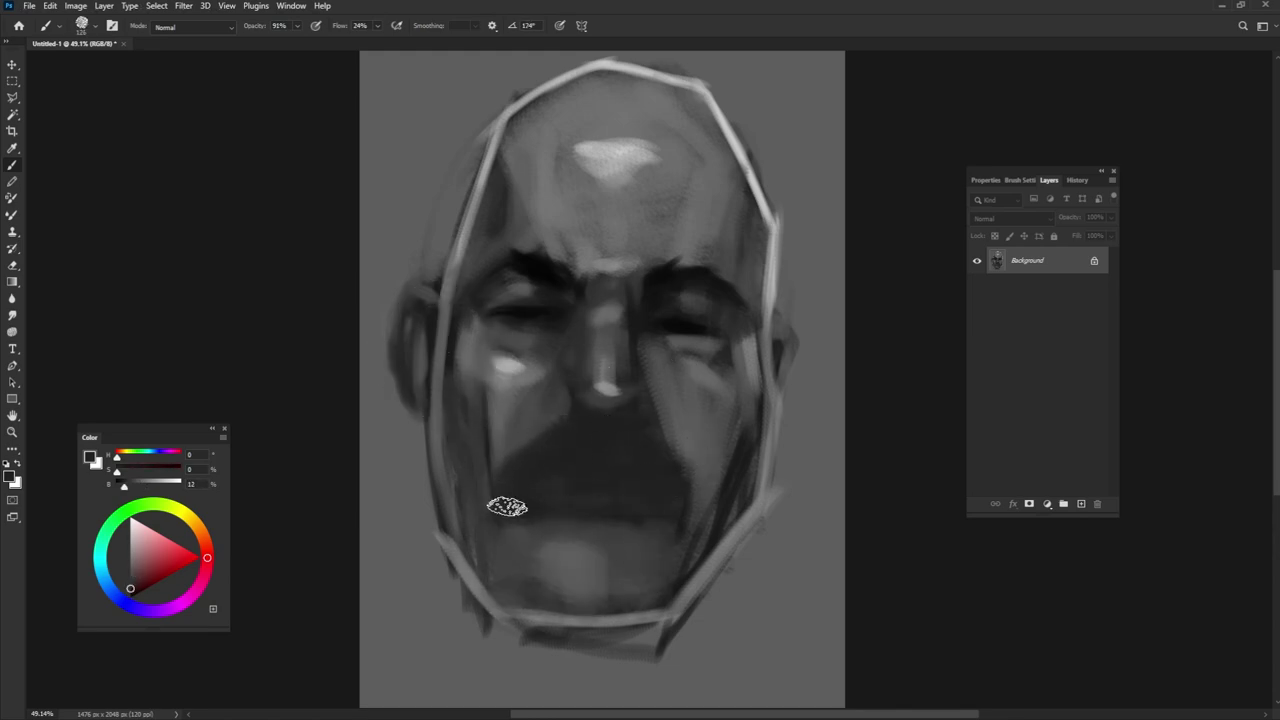
left_click(503, 506, "alt")
left_click_drag(488, 448, 485, 391)
Lighten the underside of the chin, the right cheek and jaw, and the left cheek
left_click(784, 234, "alt")
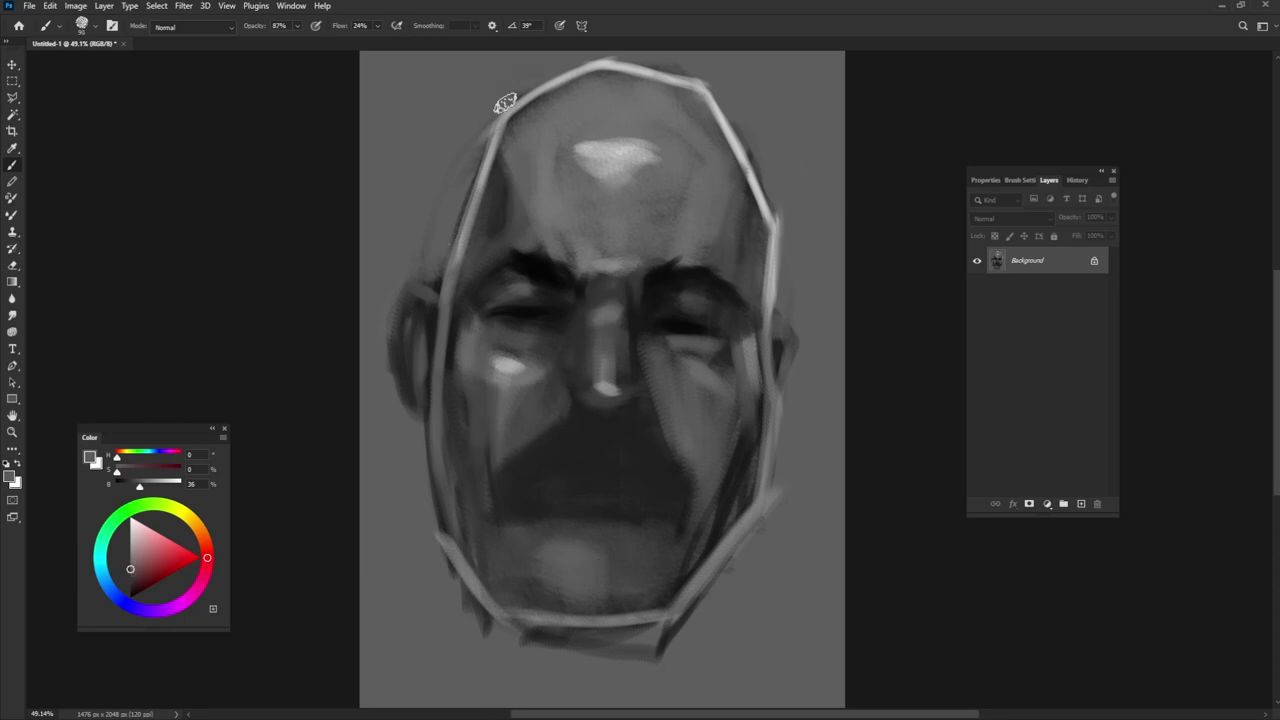
left_click(418, 338, "alt")
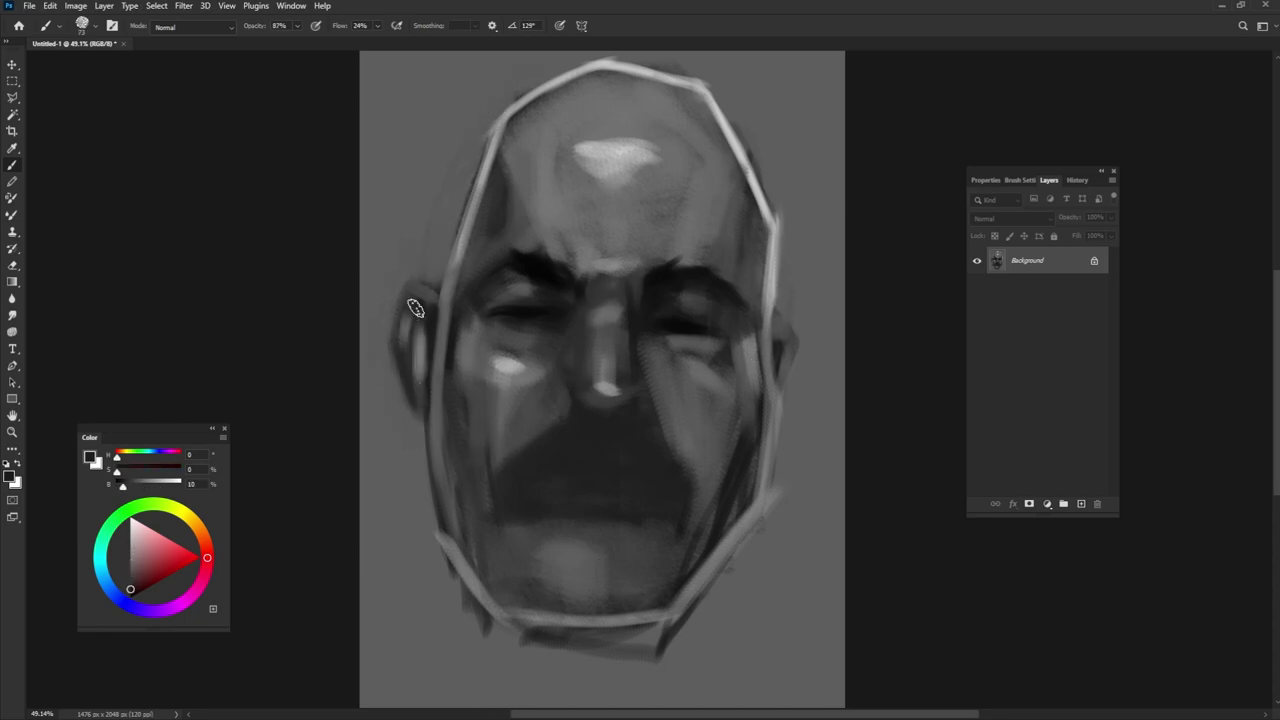
left_click_drag(505, 648, 700, 605)
left_click_drag(780, 516, 686, 429)
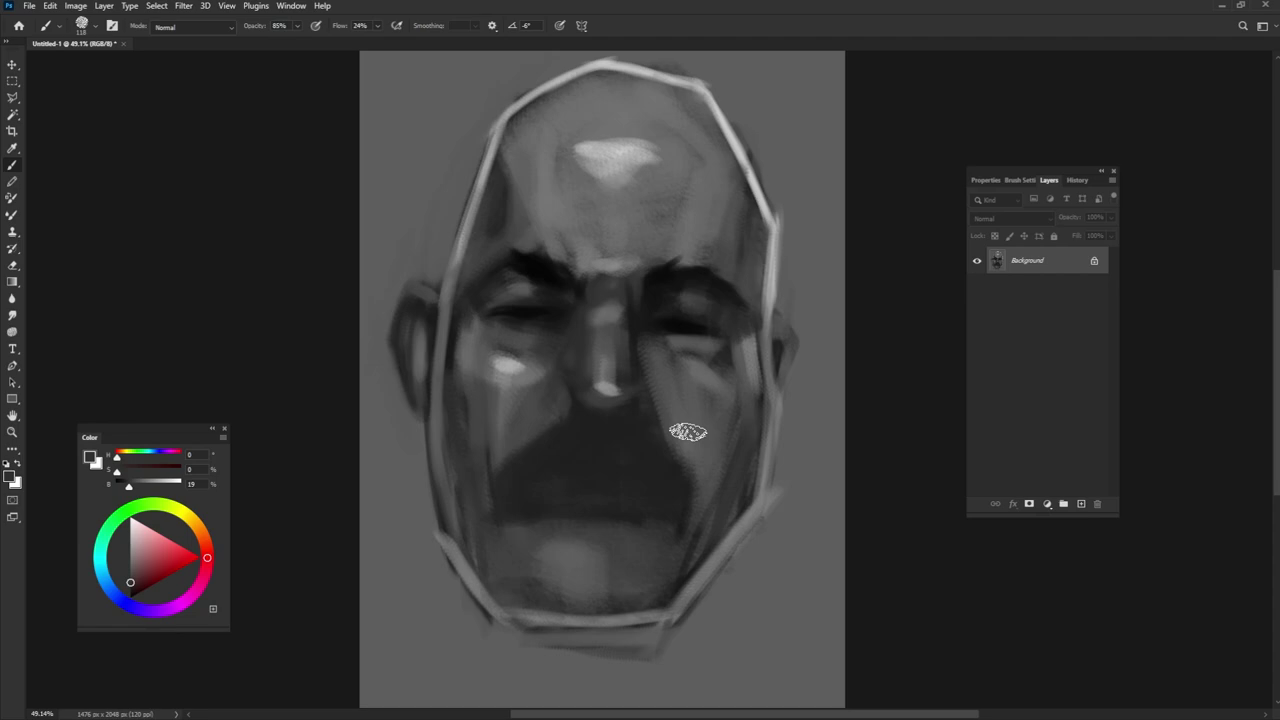
left_click_drag(530, 490, 491, 420)
Darken under the left eye, down the right face edge and diagonally across the right cheek
left_click(534, 443, "alt")
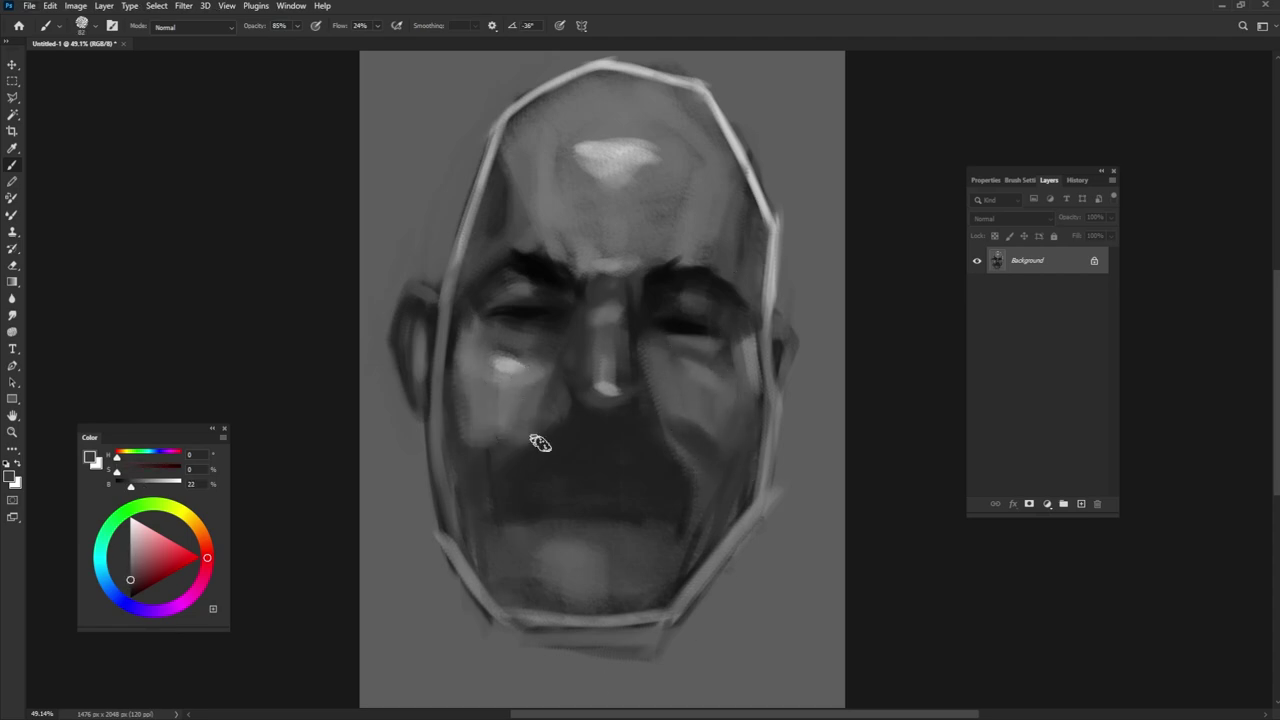
left_click_drag(494, 337, 570, 333)
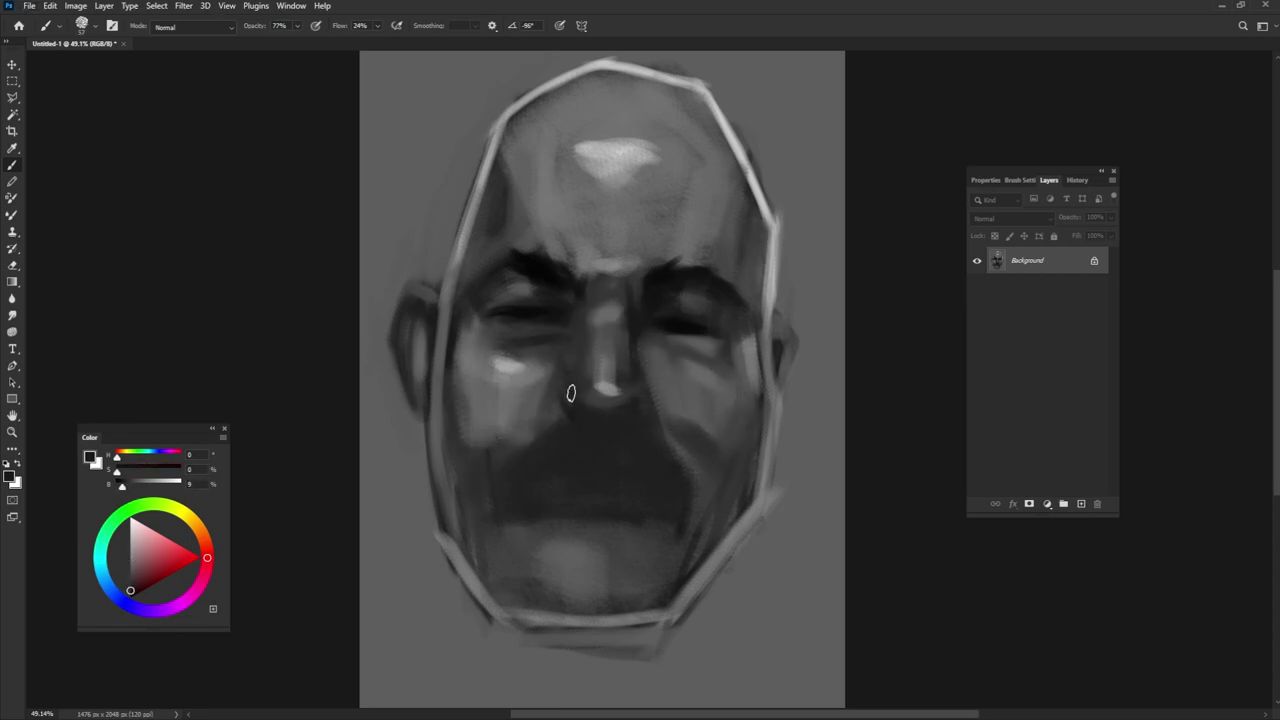
left_click(558, 415, "alt")
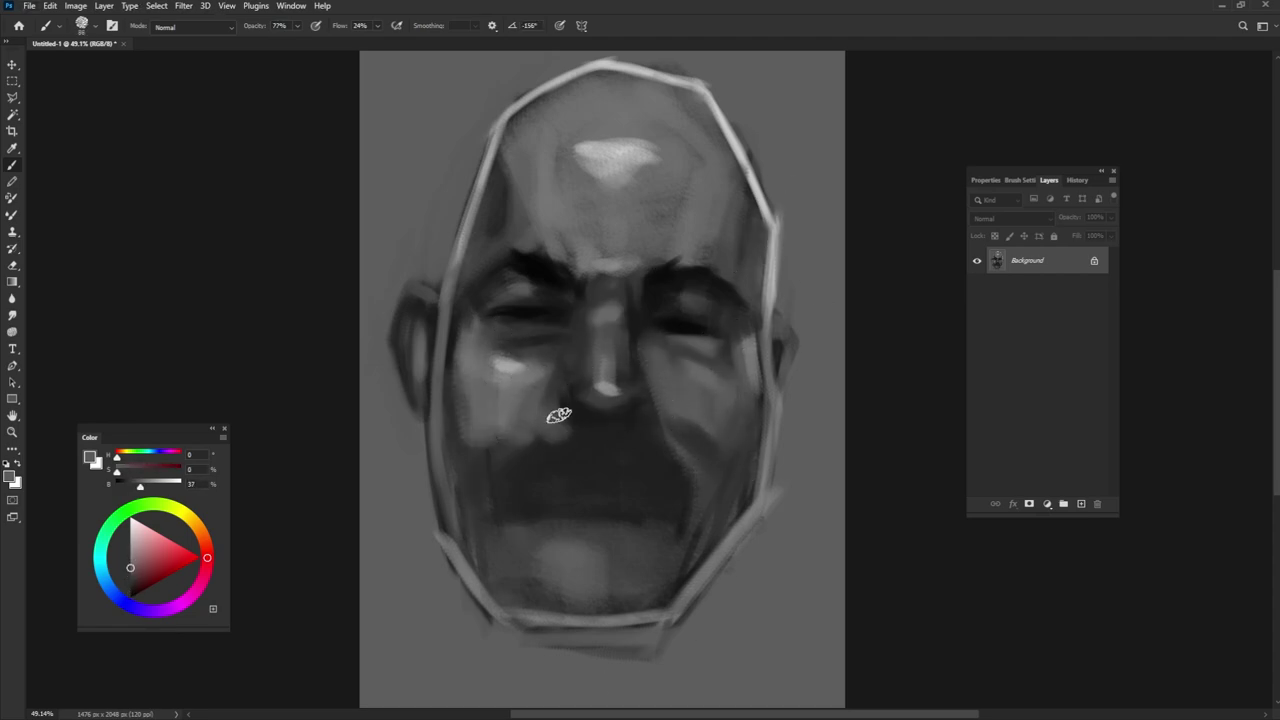
left_click(660, 560, "alt")
left_click_drag(766, 338, 761, 404)
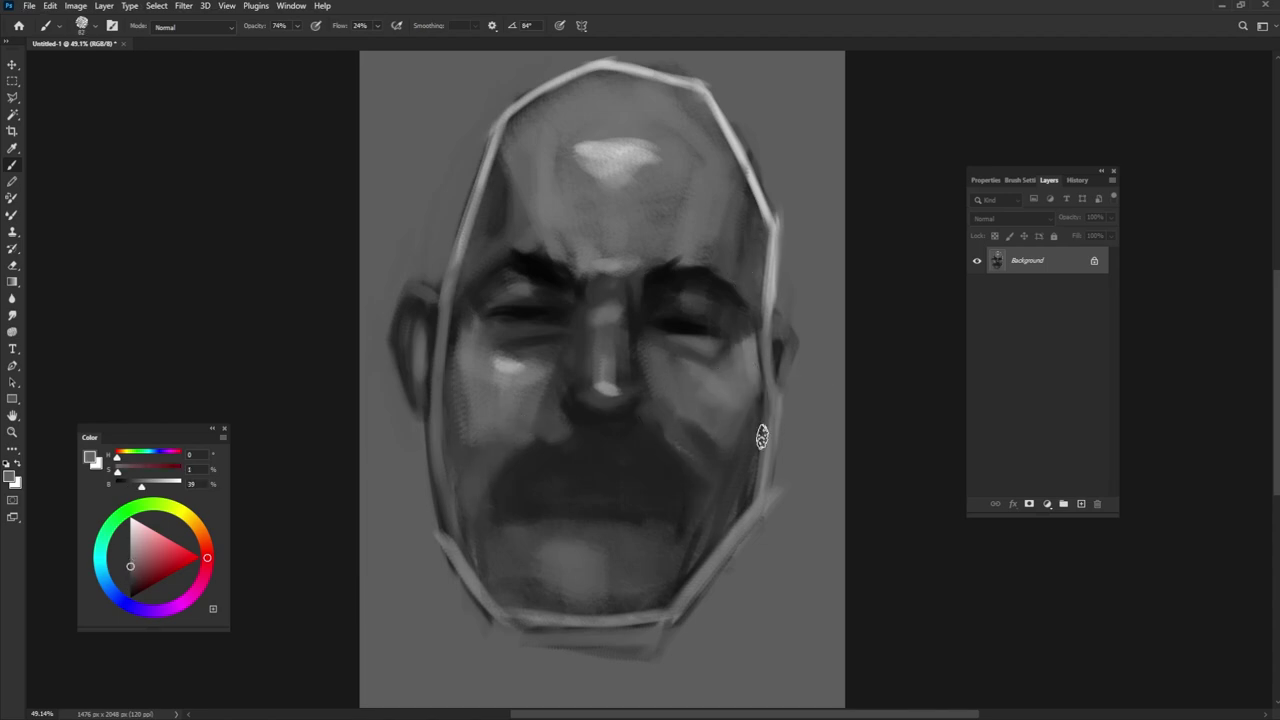
left_click(714, 434, "alt")
left_click_drag(688, 434, 726, 462)
Darken the left side of the moustache with sampled dark tones
left_click(537, 466, "alt")
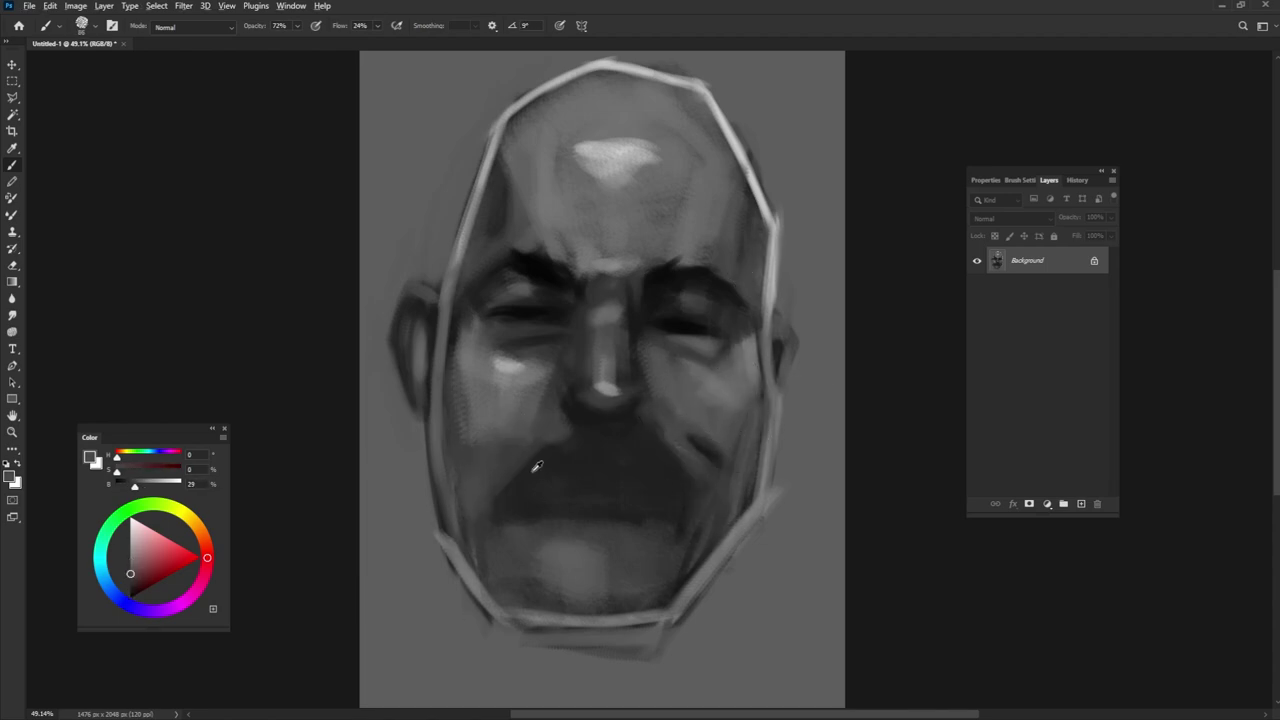
left_click_drag(517, 466, 580, 434)
left_click(635, 376, "alt")
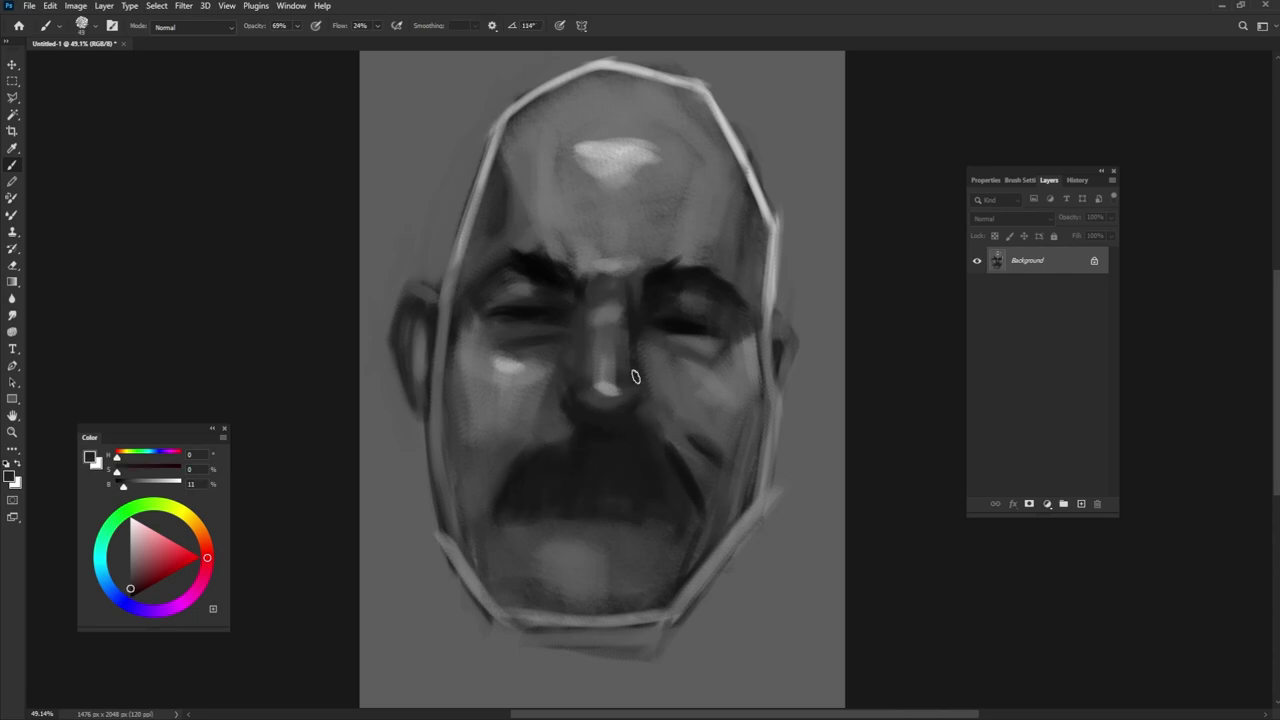
left_click(560, 394, "alt")
left_click(598, 373, "alt")
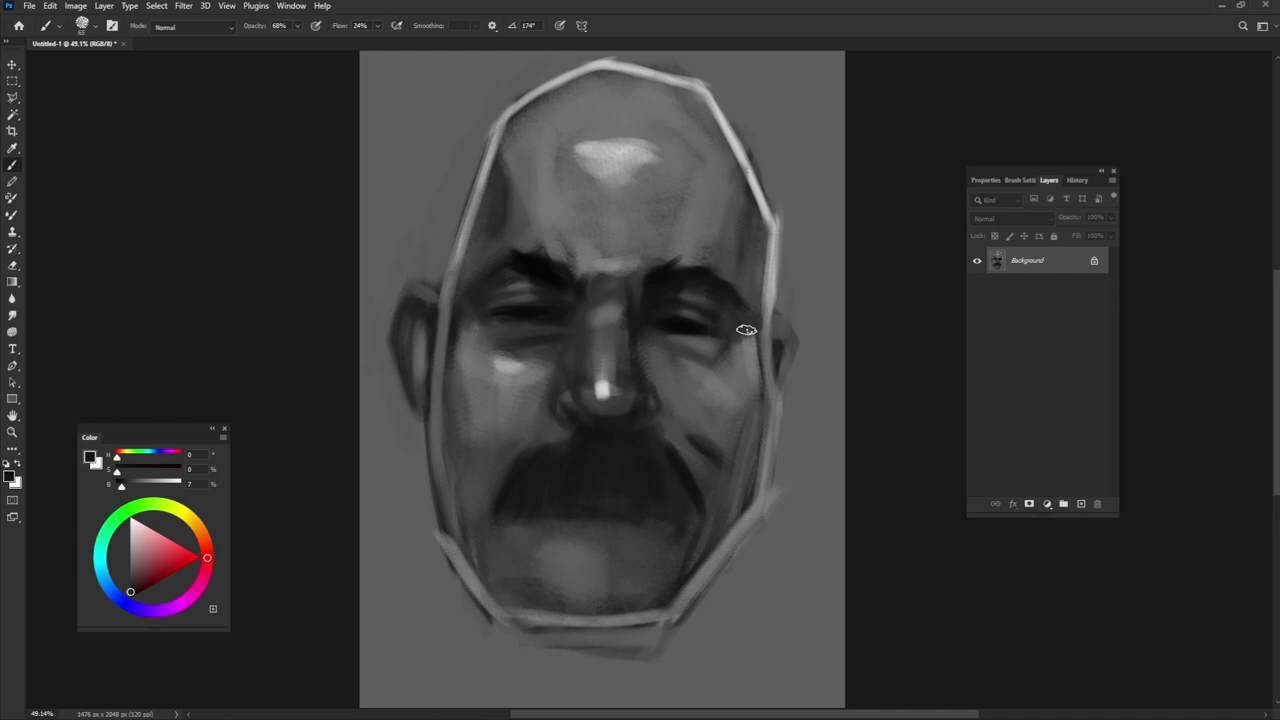
Soften the right cheek edge and lighten the upper-left forehead
left_click(480, 337, "alt")
left_click_drag(750, 380, 757, 320)
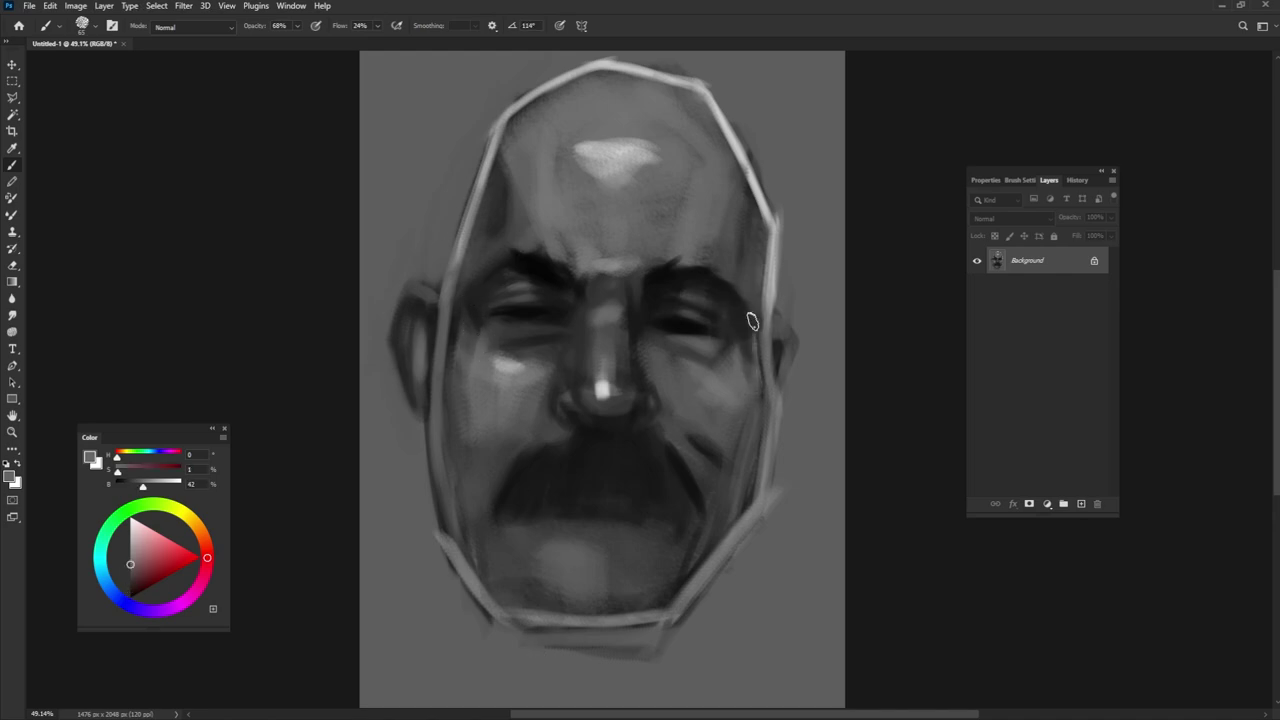
mouse_move(479, 260)
left_mouse_down()
mouse_move(537, 103)
mouse_move(580, 206)
left_mouse_up()
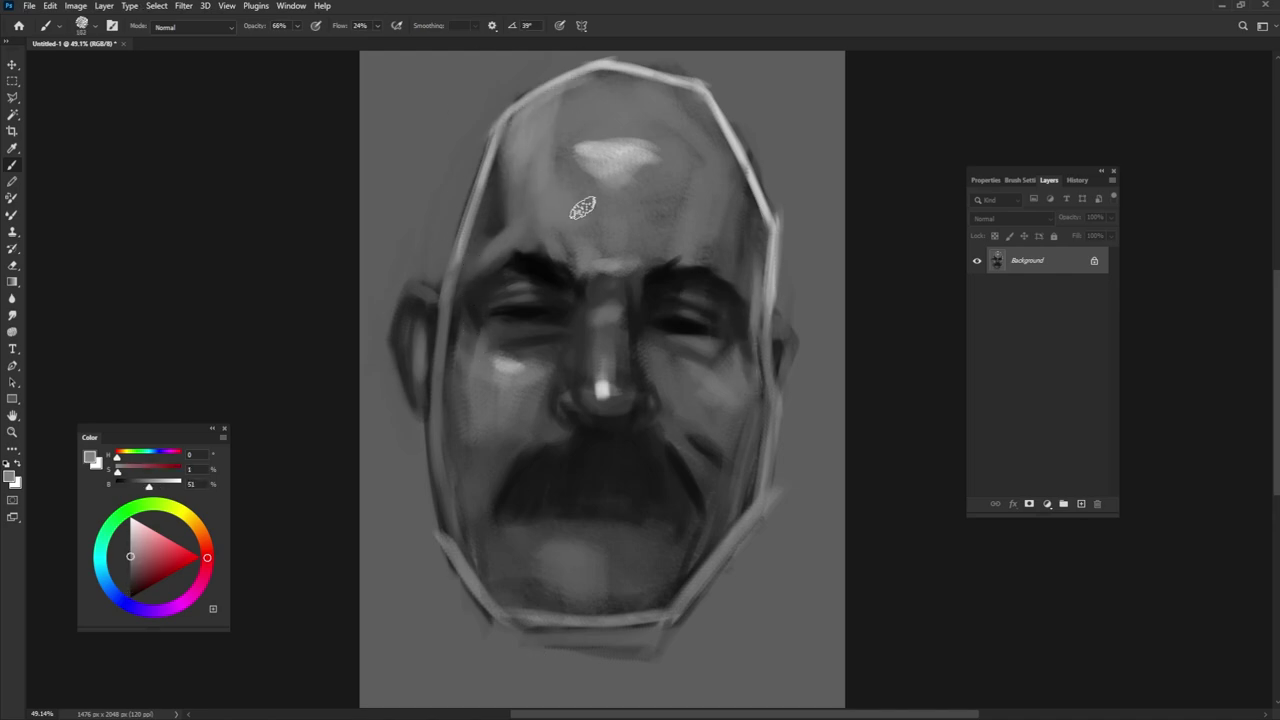
left_click(590, 165, "alt")
Lighten the lower lip and chin beneath the moustache
mouse_move(547, 524)
left_mouse_down()
mouse_move(580, 505)
mouse_move(650, 512)
left_mouse_up()
left_click(633, 535, "alt")
left_click_drag(515, 545, 614, 600)
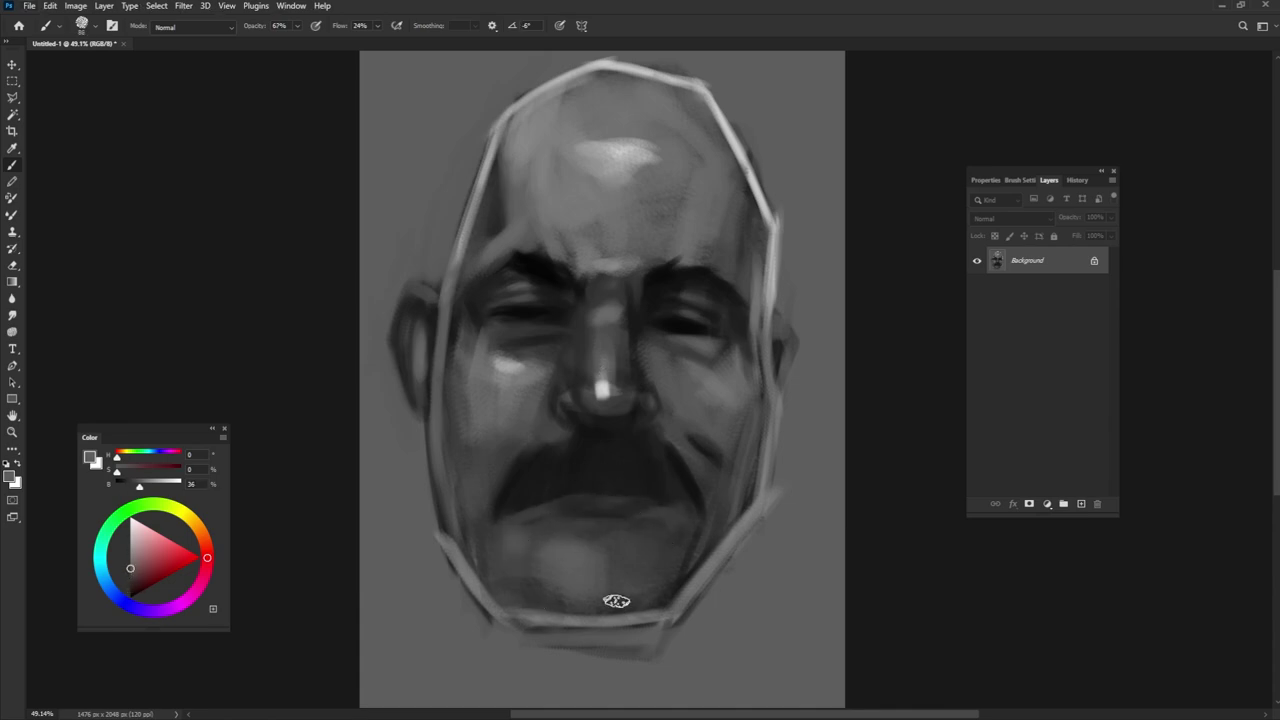
left_click(586, 531, "alt")
mouse_move(660, 540)
left_mouse_down()
mouse_move(571, 580)
mouse_move(590, 530)
left_mouse_up()
Add a light diagonal across the right cheek and darken the left side of the nose bridge
left_click(540, 382, "alt")
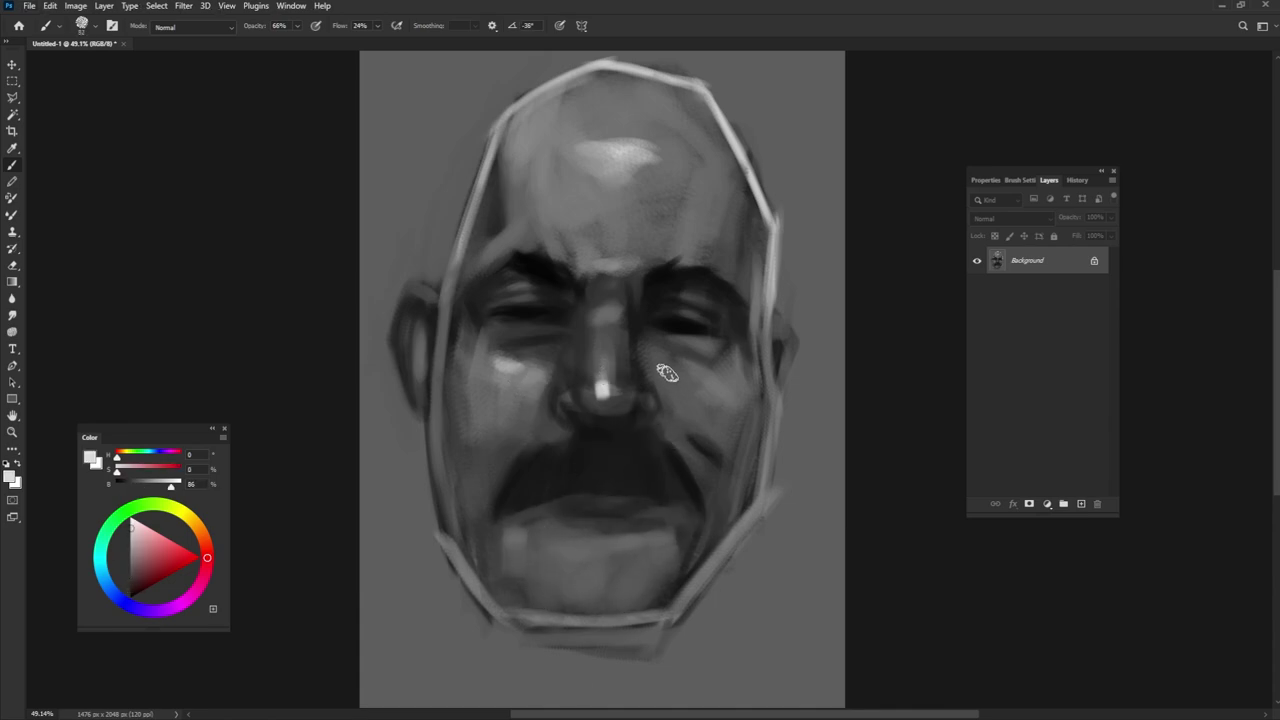
left_click_drag(660, 364, 692, 396)
left_click(548, 340, "alt")
left_click_drag(570, 318, 553, 347)
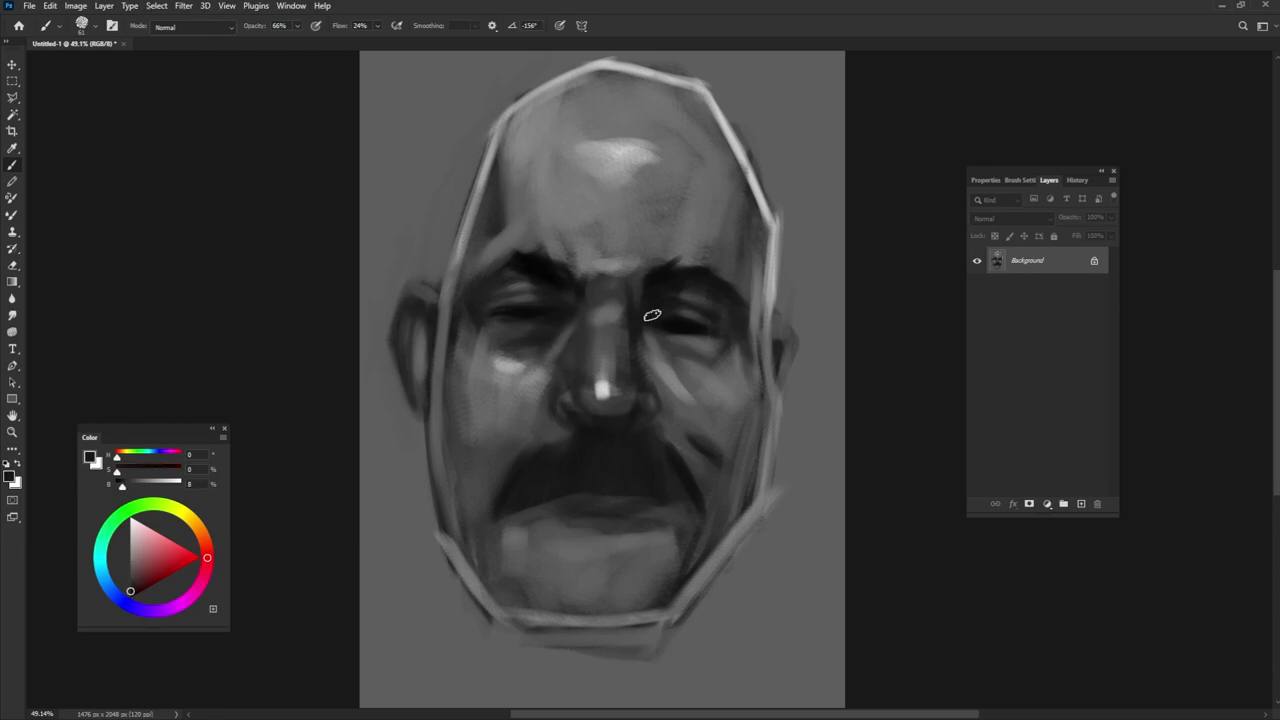
Add dark strokes down the left cheek and along the right jaw
left_click(518, 327, "alt")
left_click(714, 287, "alt")
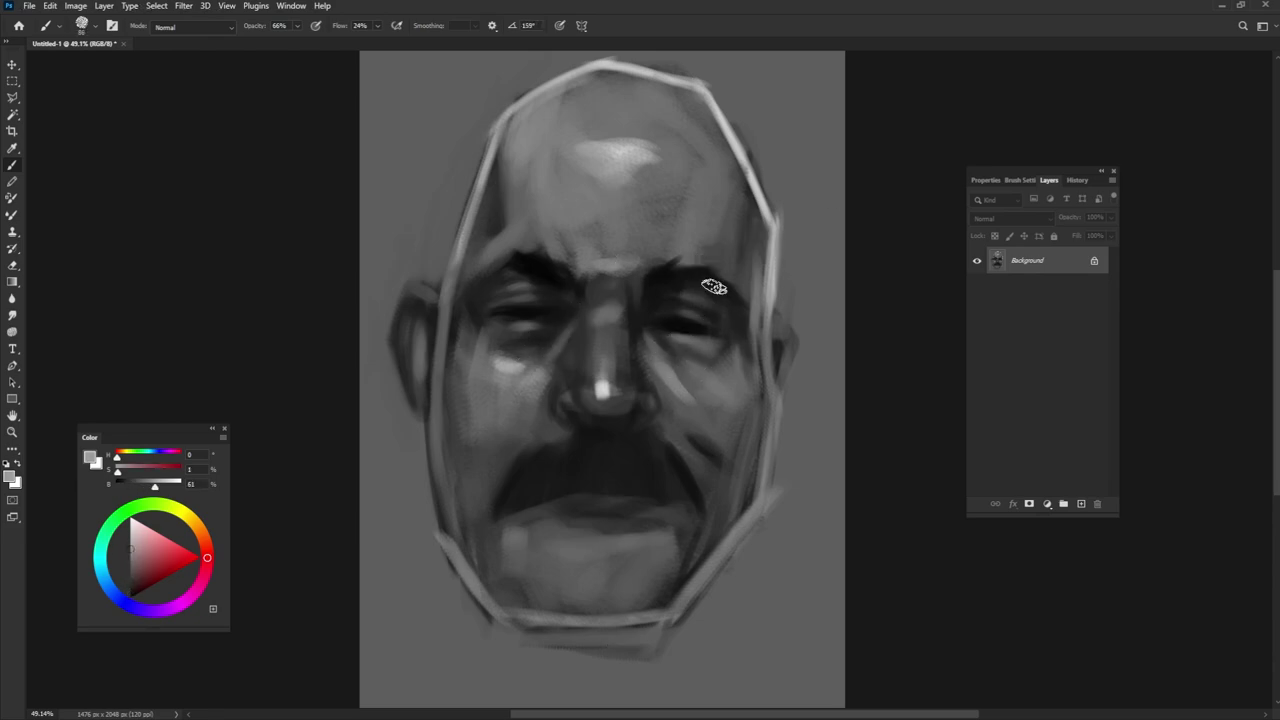
left_click(477, 474, "alt")
left_click_drag(475, 390, 475, 498)
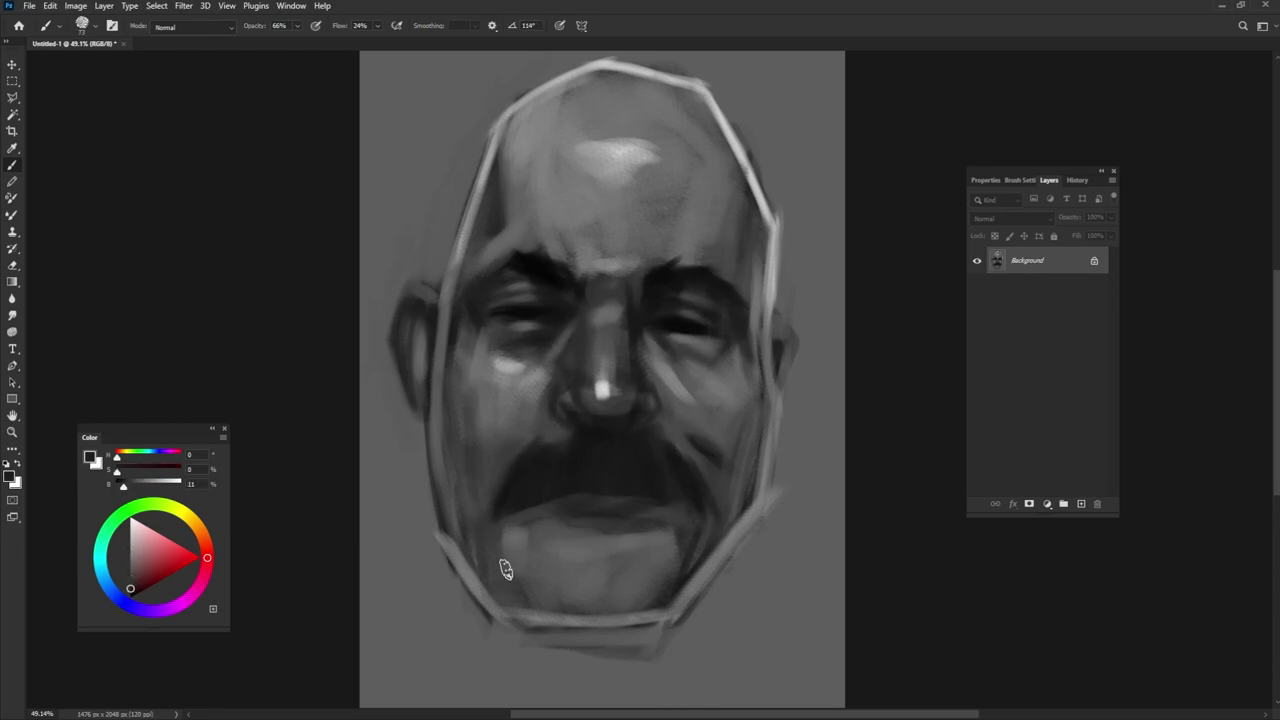
left_click(719, 537, "alt")
left_click(706, 472, "alt")
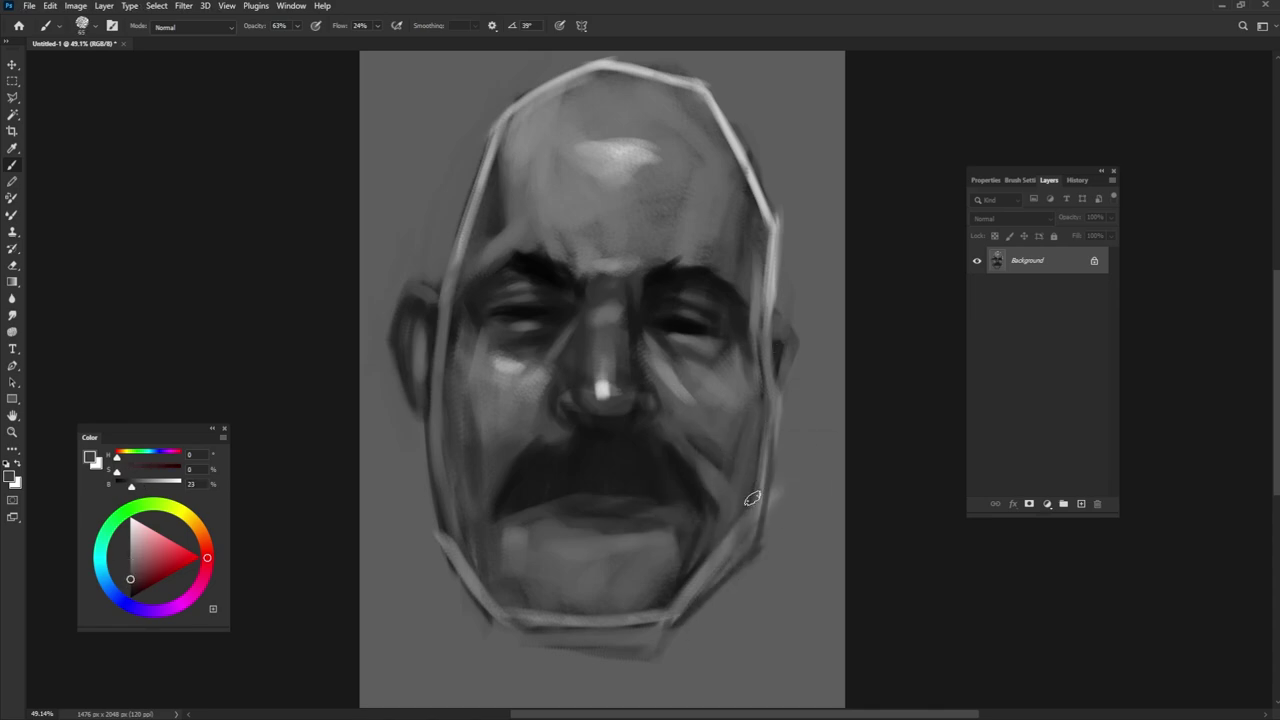
left_click_drag(749, 502, 690, 600)
Paint a light highlight on the lower lip
left_click(601, 450, "alt")
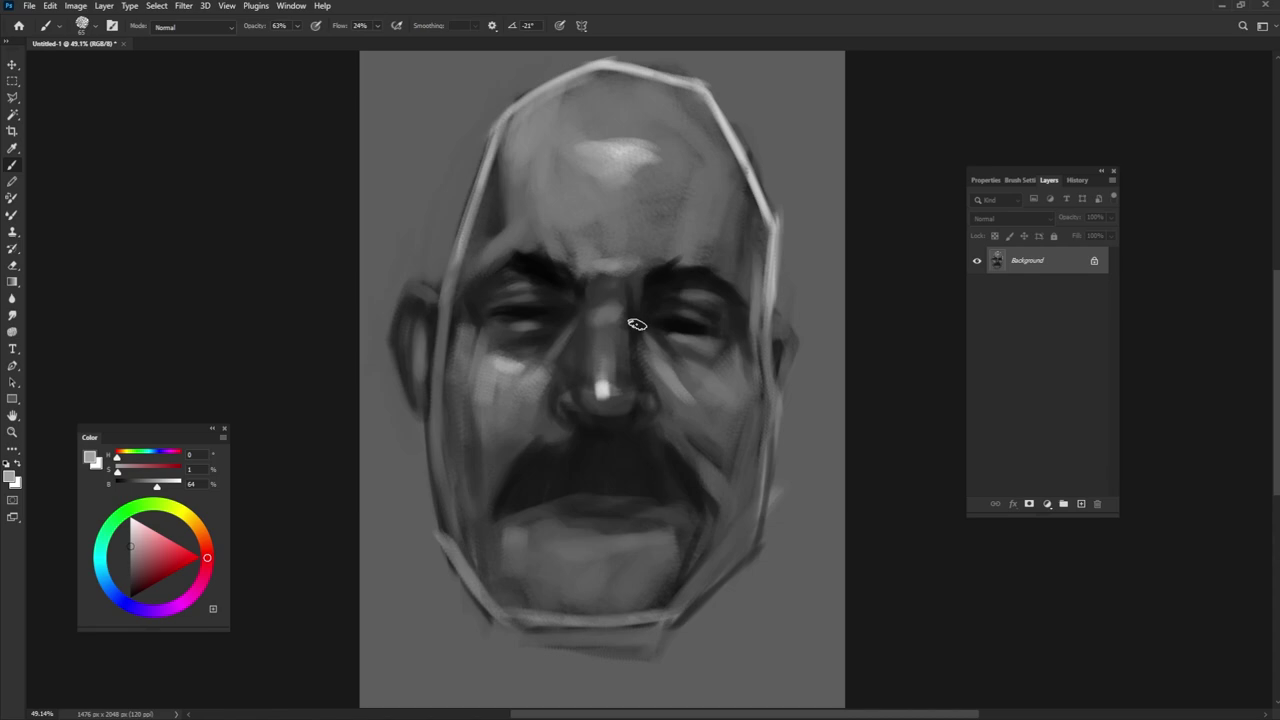
left_click(693, 292, "alt")
left_click(684, 466, "alt")
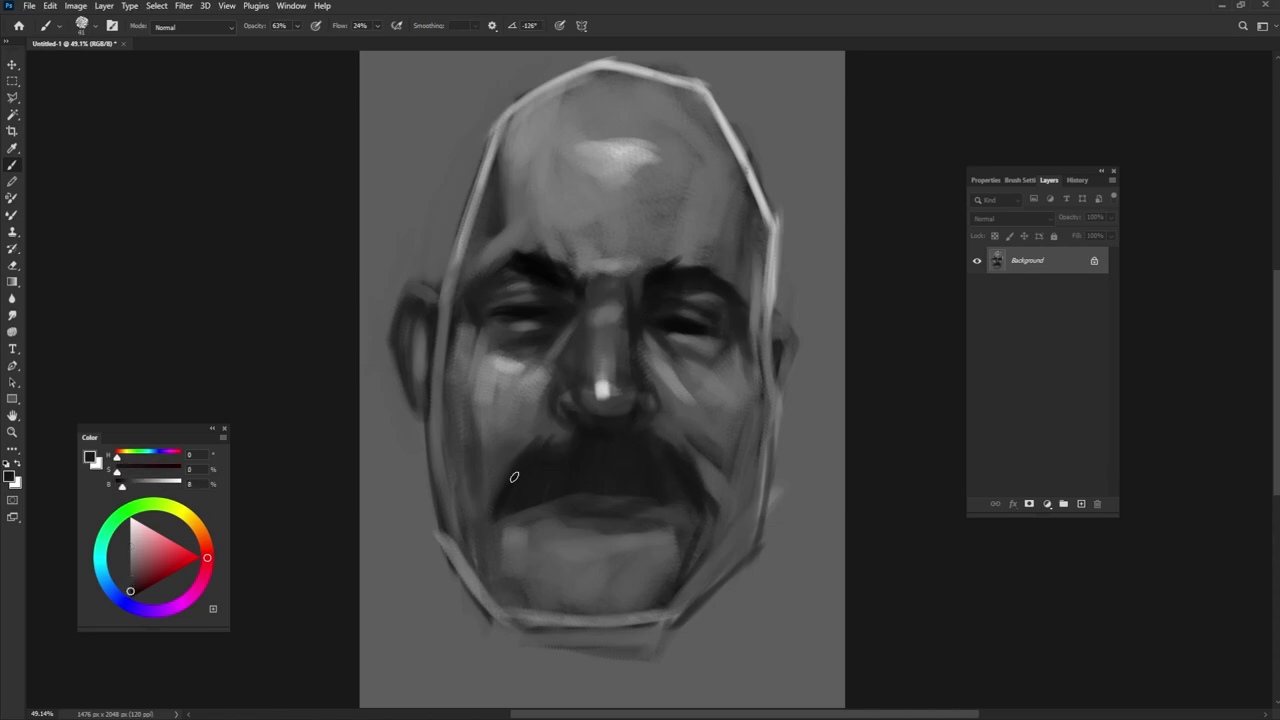
left_click_drag(555, 552, 585, 538)
Brush light strokes along the right jaw and down the left cheek
left_click(671, 543, "alt")
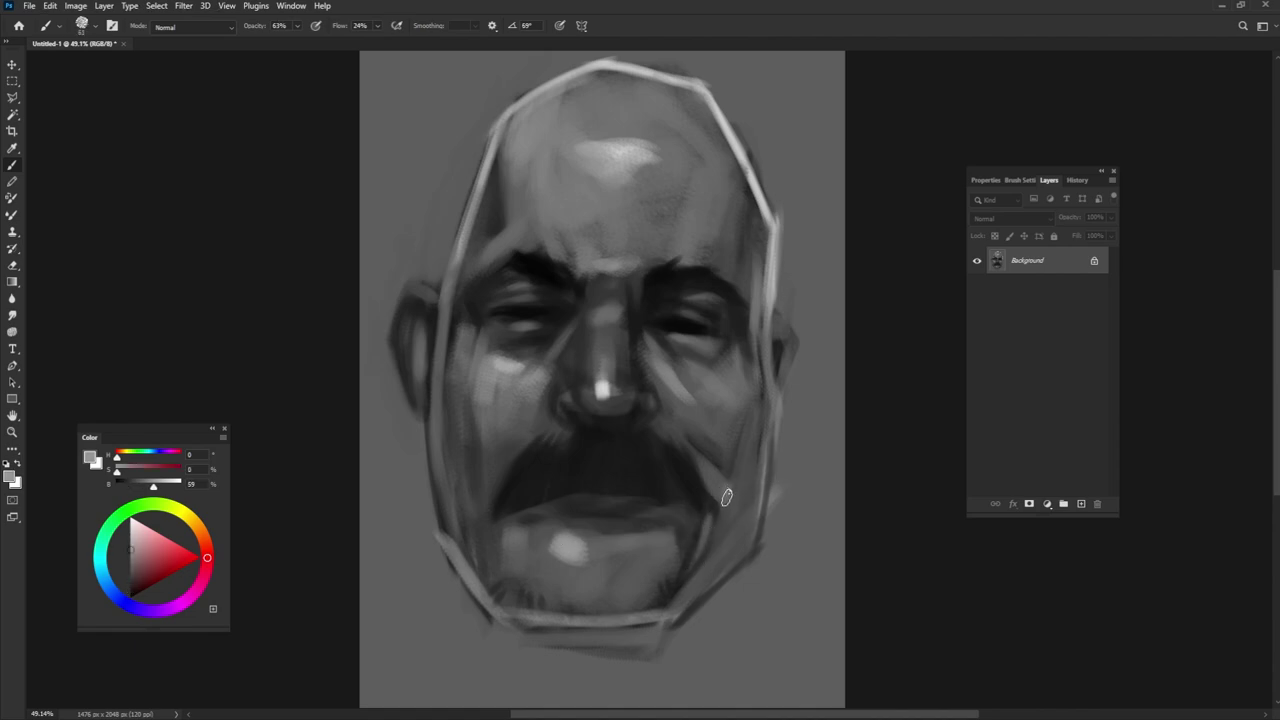
left_click_drag(726, 497, 708, 565)
left_click(495, 503, "alt")
left_click(474, 509, "alt")
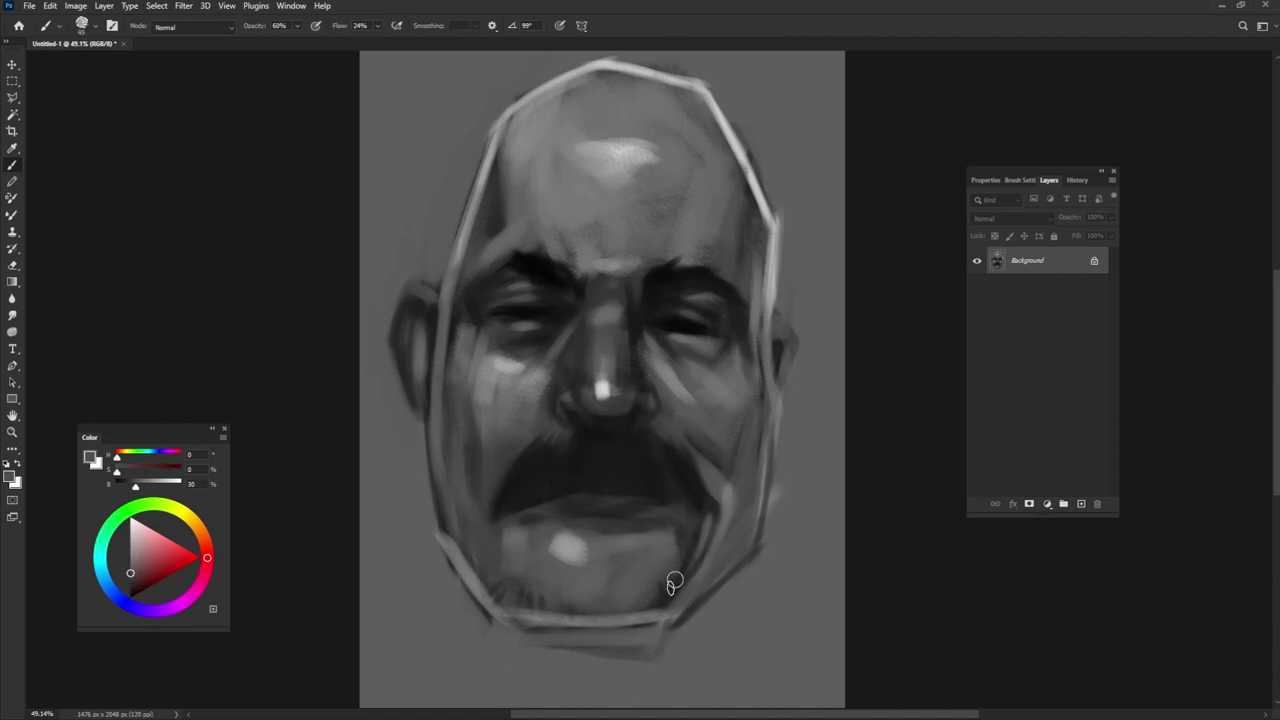
left_click_drag(495, 480, 470, 410)
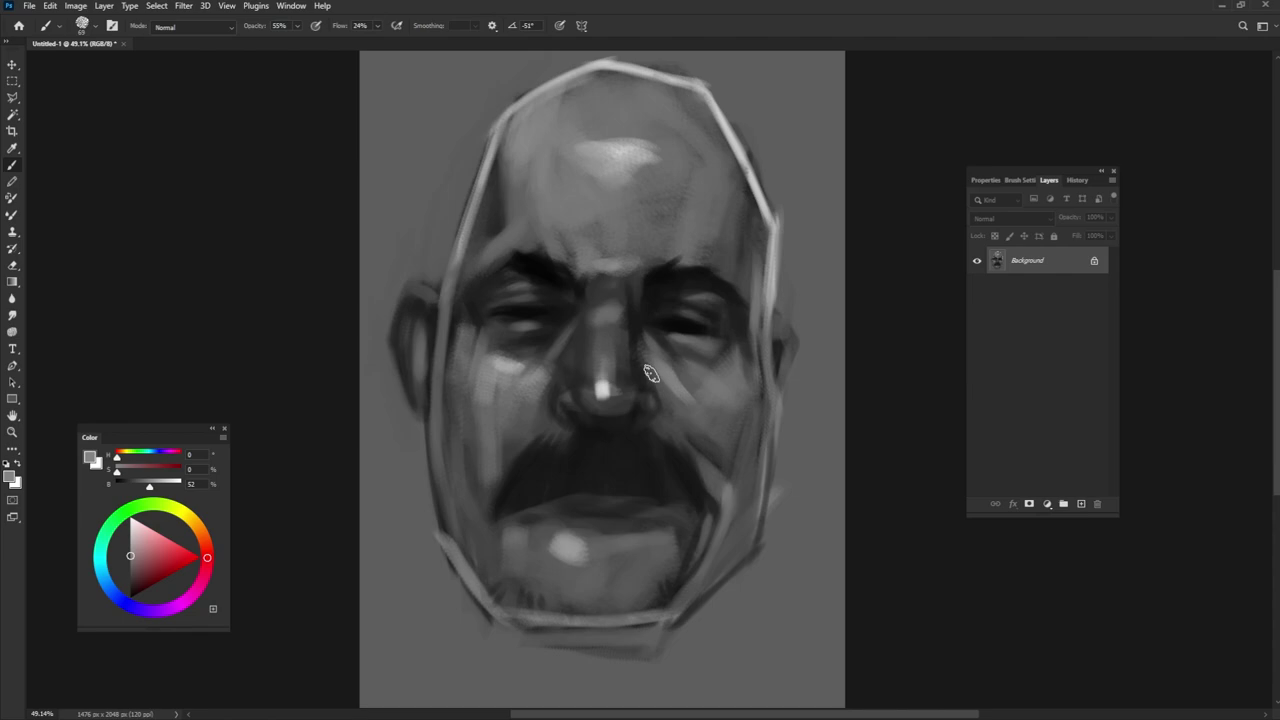
left_click(415, 340, "alt")
left_click(441, 375, "alt")
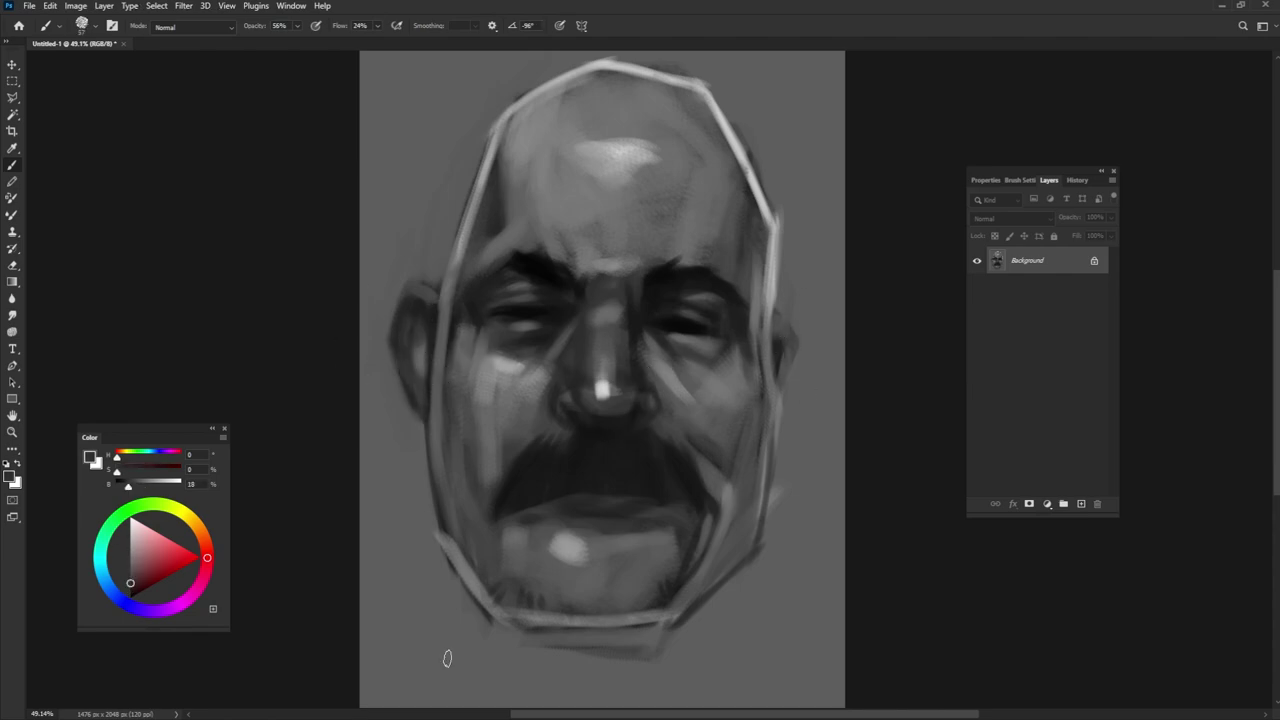
Shade the neck and shoulders with dark grey strokes
left_click_drag(426, 448, 453, 704)
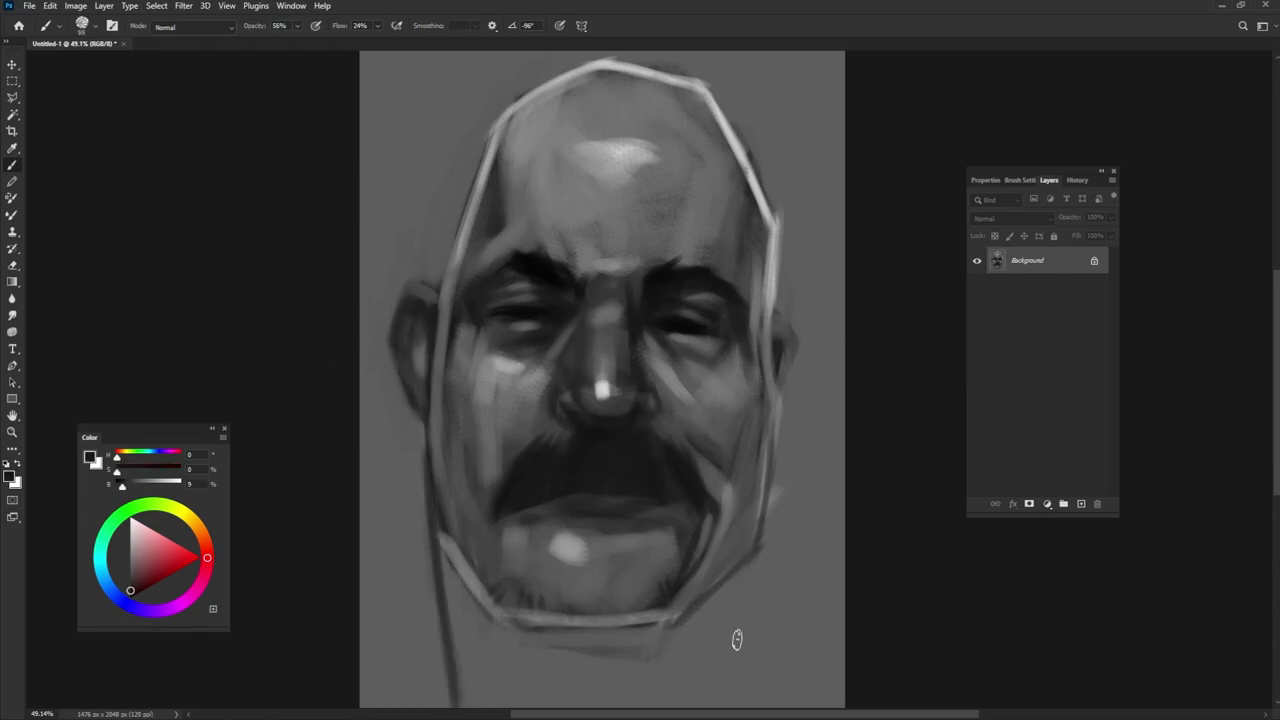
left_click_drag(738, 572, 756, 676)
left_click_drag(440, 664, 376, 704)
left_click_drag(764, 664, 845, 704)
left_click_drag(675, 600, 628, 704)
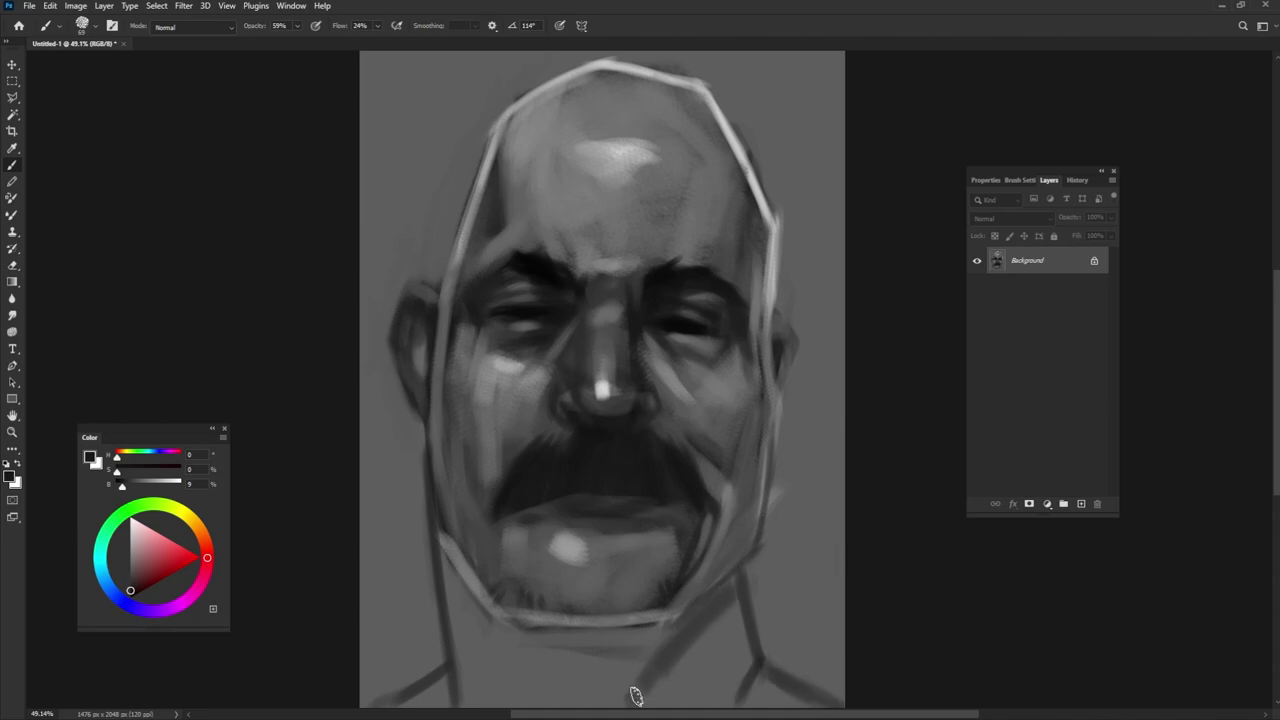
left_click_drag(535, 628, 470, 700)
Darken the shadow under the chin and draw a full-opacity dark contour down the neck and shoulder
mouse_move(525, 533)
left_mouse_down()
mouse_move(450, 450)
mouse_move(479, 486)
left_mouse_up()
mouse_move(500, 520)
left_mouse_down()
mouse_move(449, 651)
mouse_move(590, 600)
mouse_move(627, 613)
mouse_move(691, 591)
mouse_move(580, 603)
mouse_move(466, 646)
mouse_move(640, 653)
left_mouse_up()
key("0")
left_click(514, 594, "alt")
left_click(691, 534, "alt")
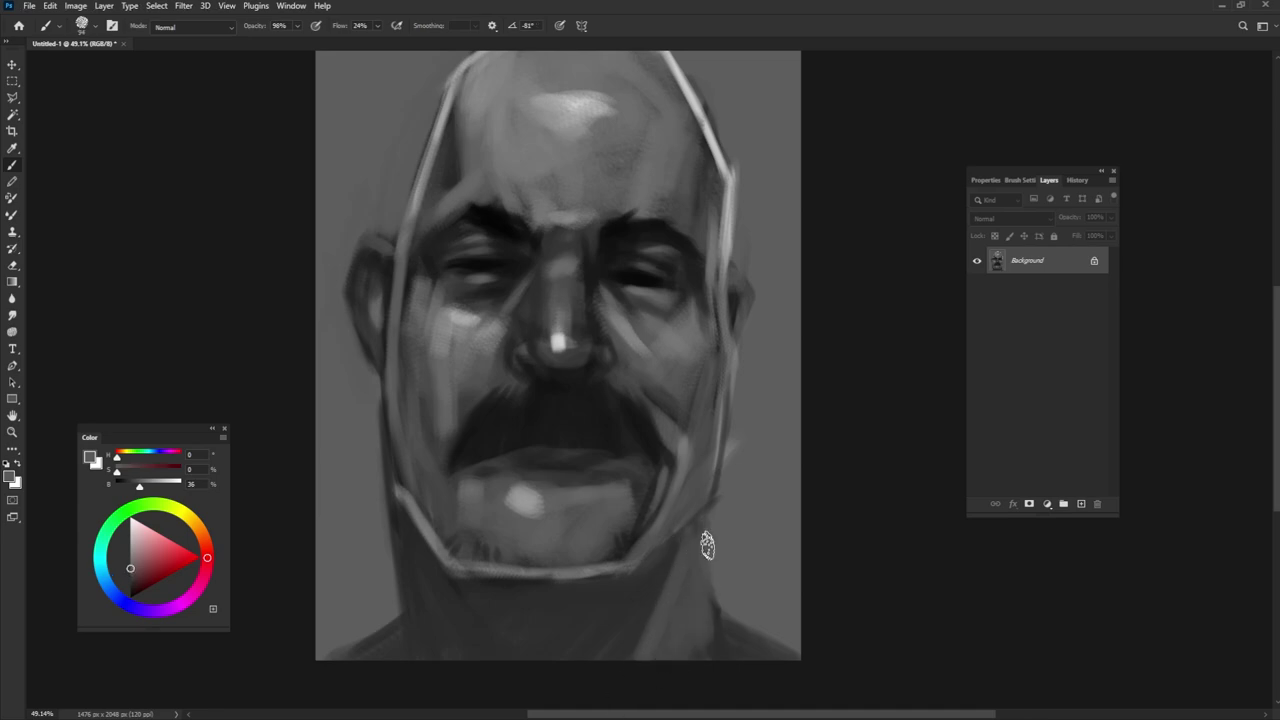
mouse_move(695, 522)
left_mouse_down()
mouse_move(728, 640)
mouse_move(790, 660)
left_mouse_up()
Extend the shoulder stroke and enlarge the light chin highlight
left_click(393, 568, "alt")
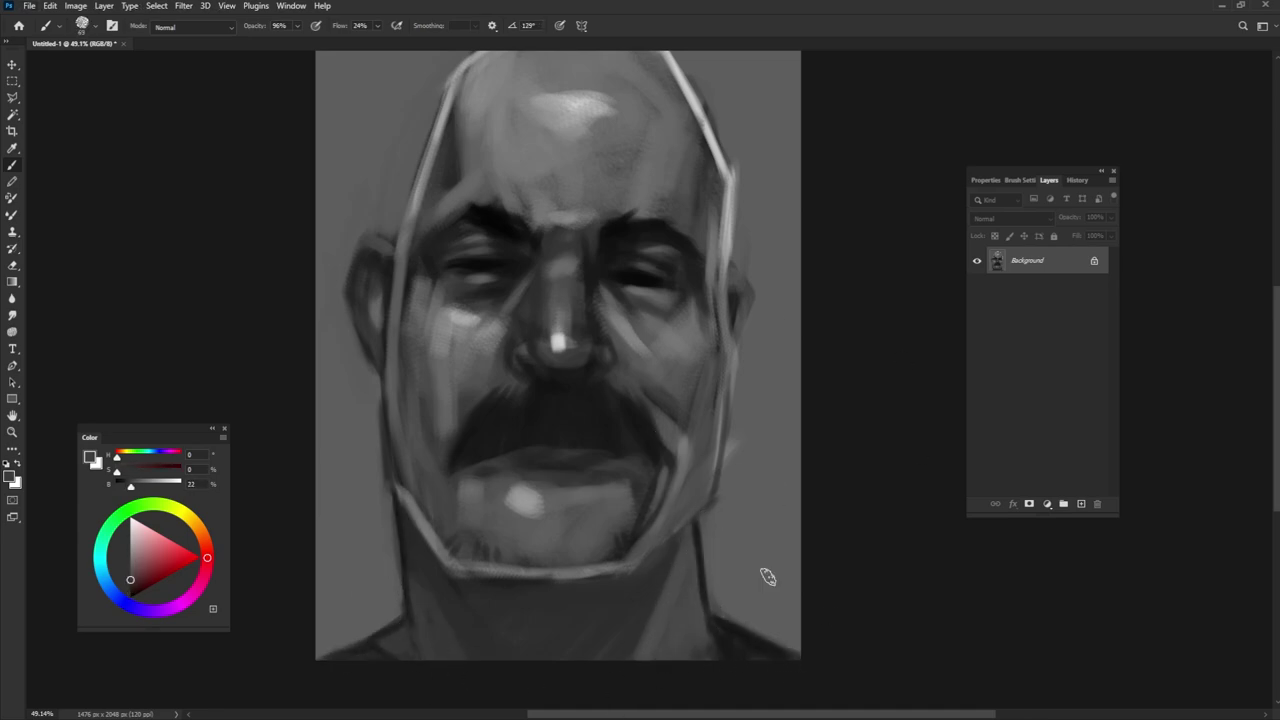
left_click(508, 486, "alt")
left_click_drag(508, 486, 597, 569)
left_click(528, 535, "alt")
Deepen the shadow under the chin and along the jaw line
left_click(551, 622, "alt")
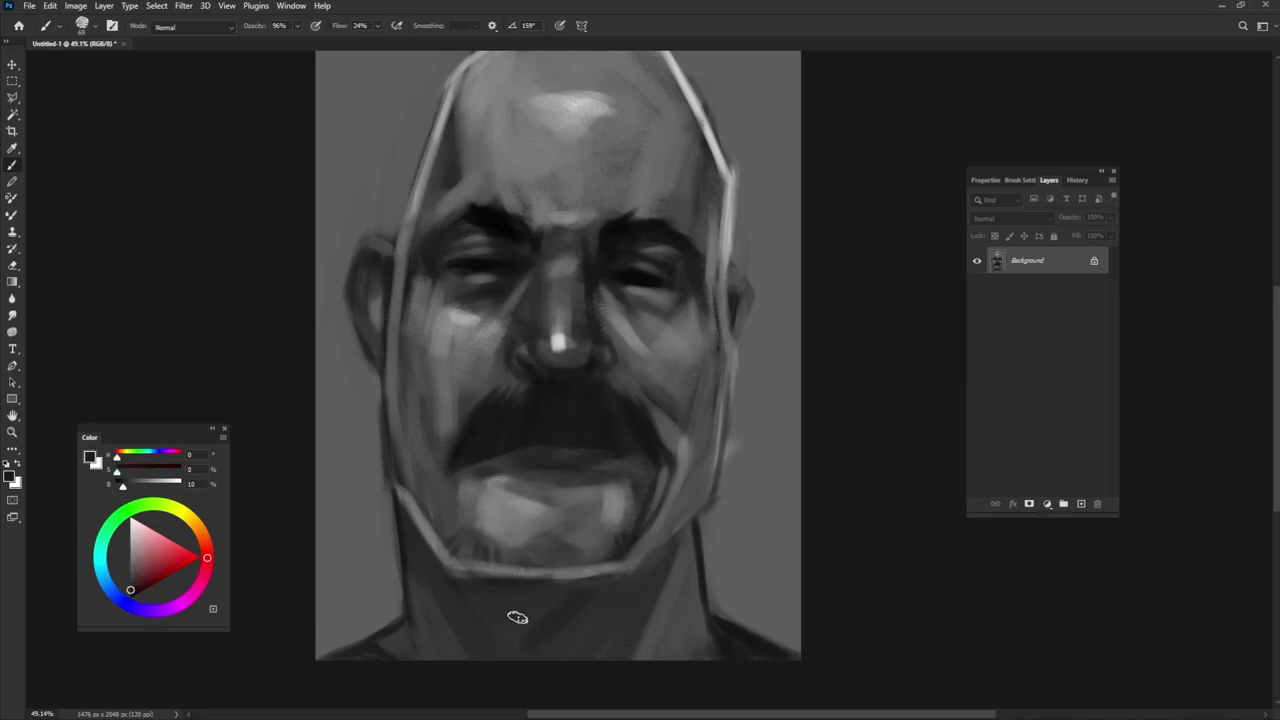
left_click_drag(484, 588, 643, 557)
left_click(495, 636, "alt")
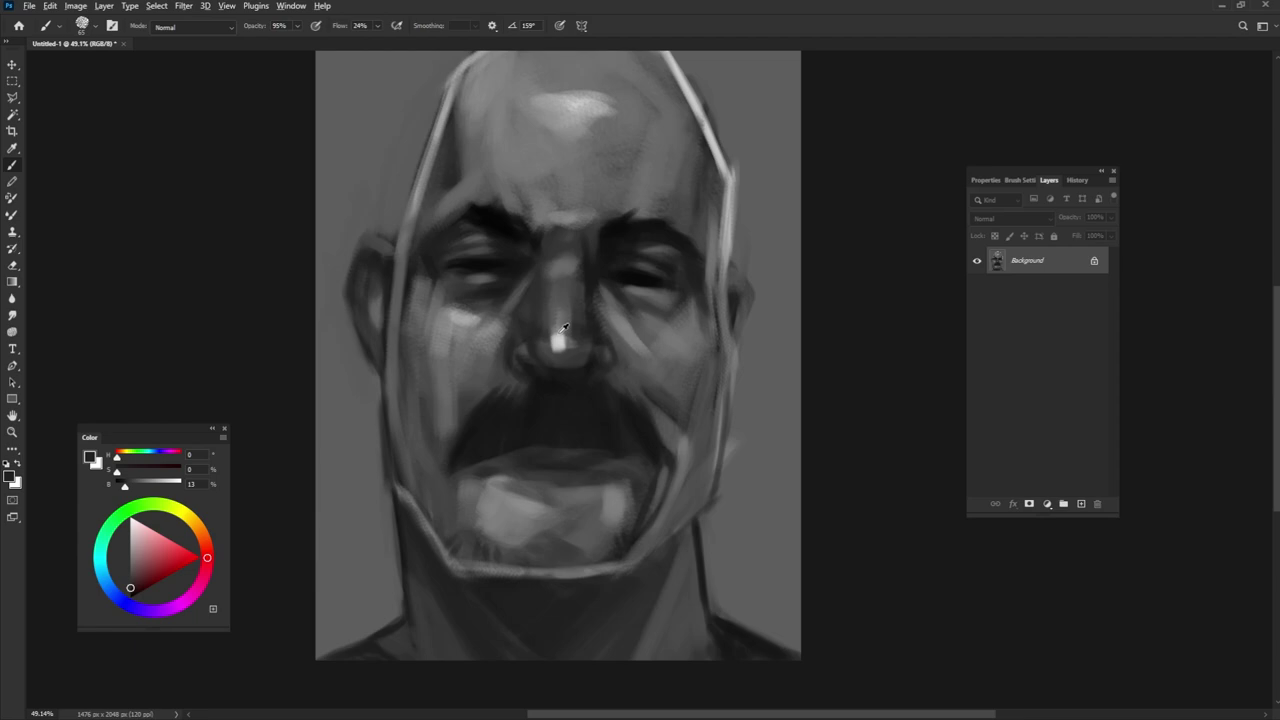
left_click(689, 326, "alt")
left_click_drag(755, 404, 725, 450)
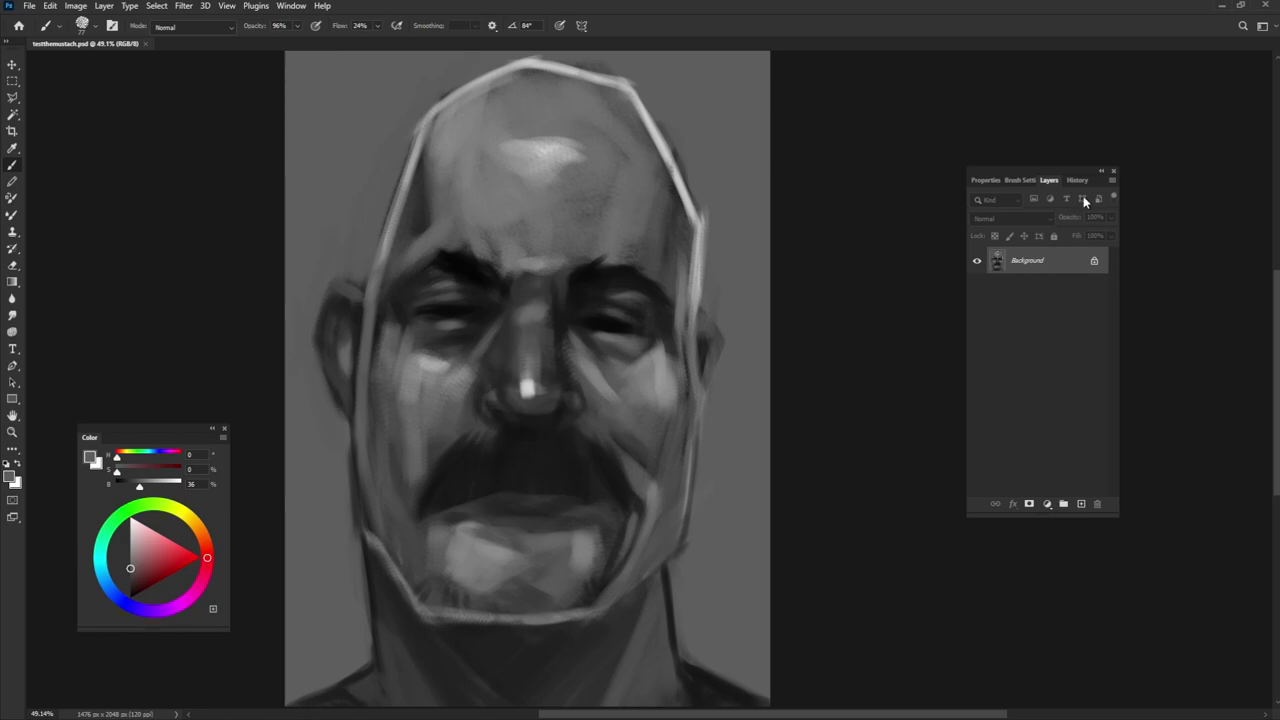
Apply a dark-brown-to-green gradient map preset over the portrait, then shift the brush colour toward cyan
key("F2")
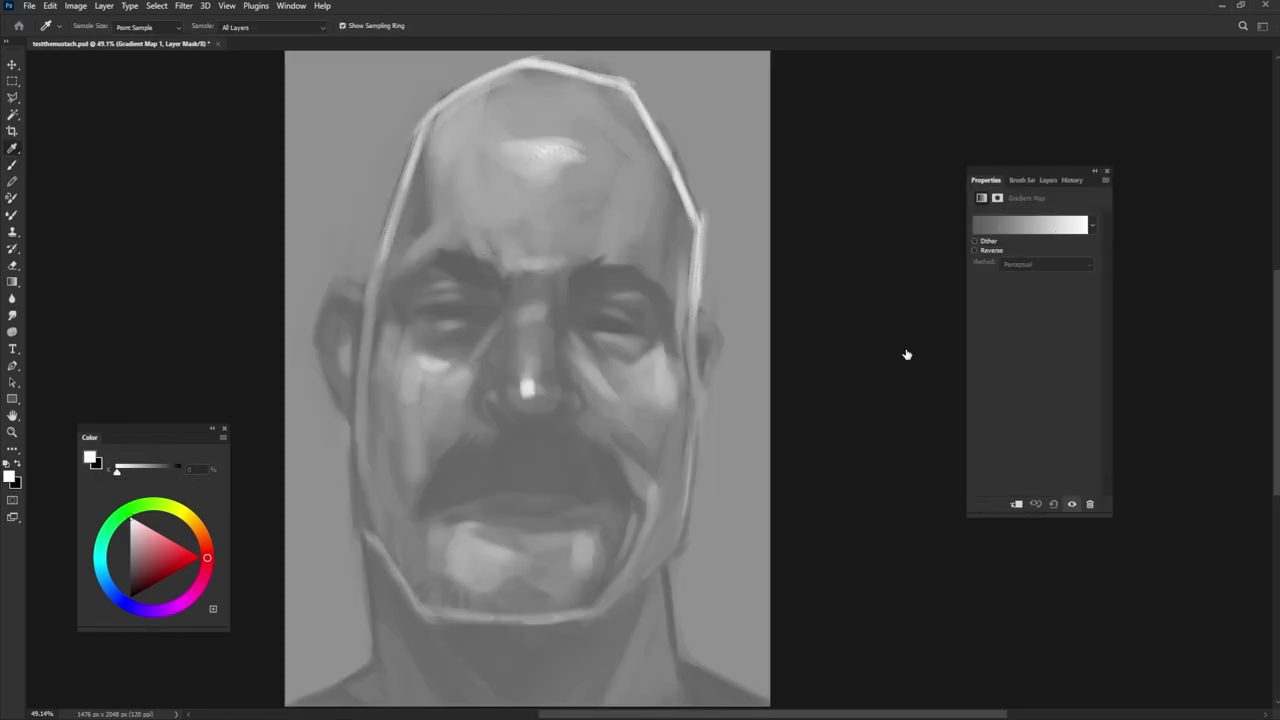
key("F2")
key("F2")
key("F2")
key("F2")
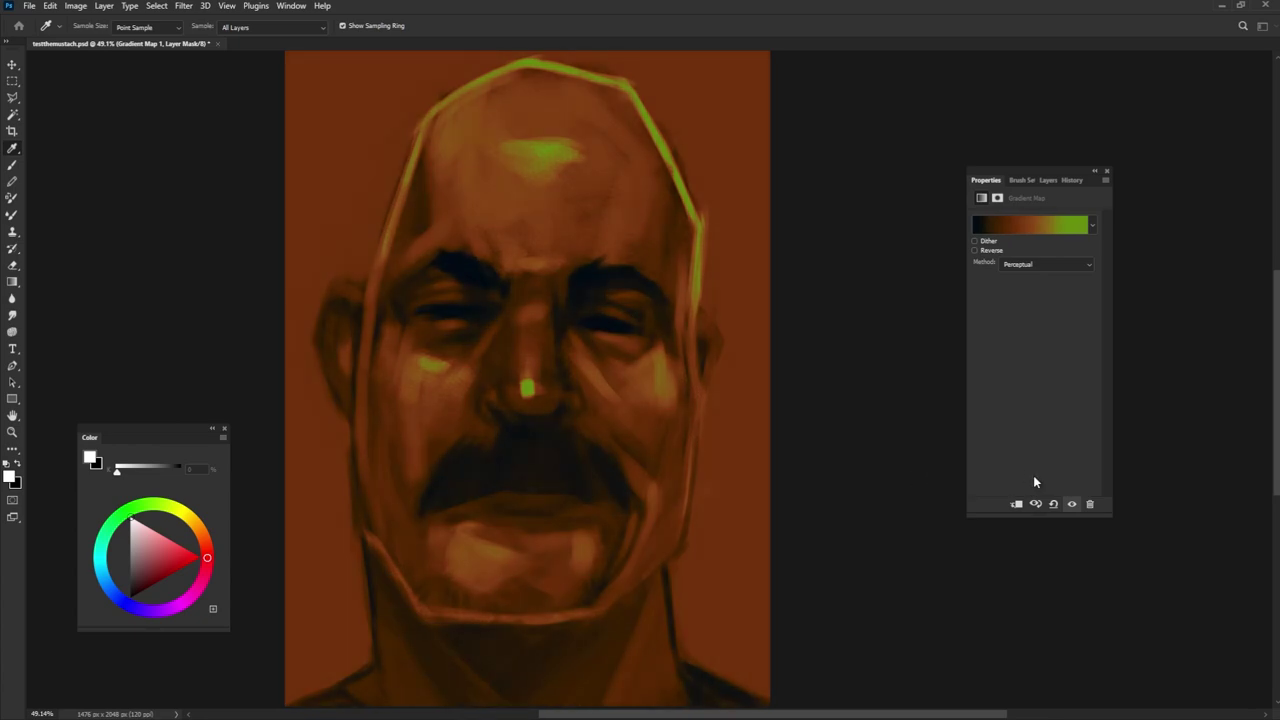
key("b")
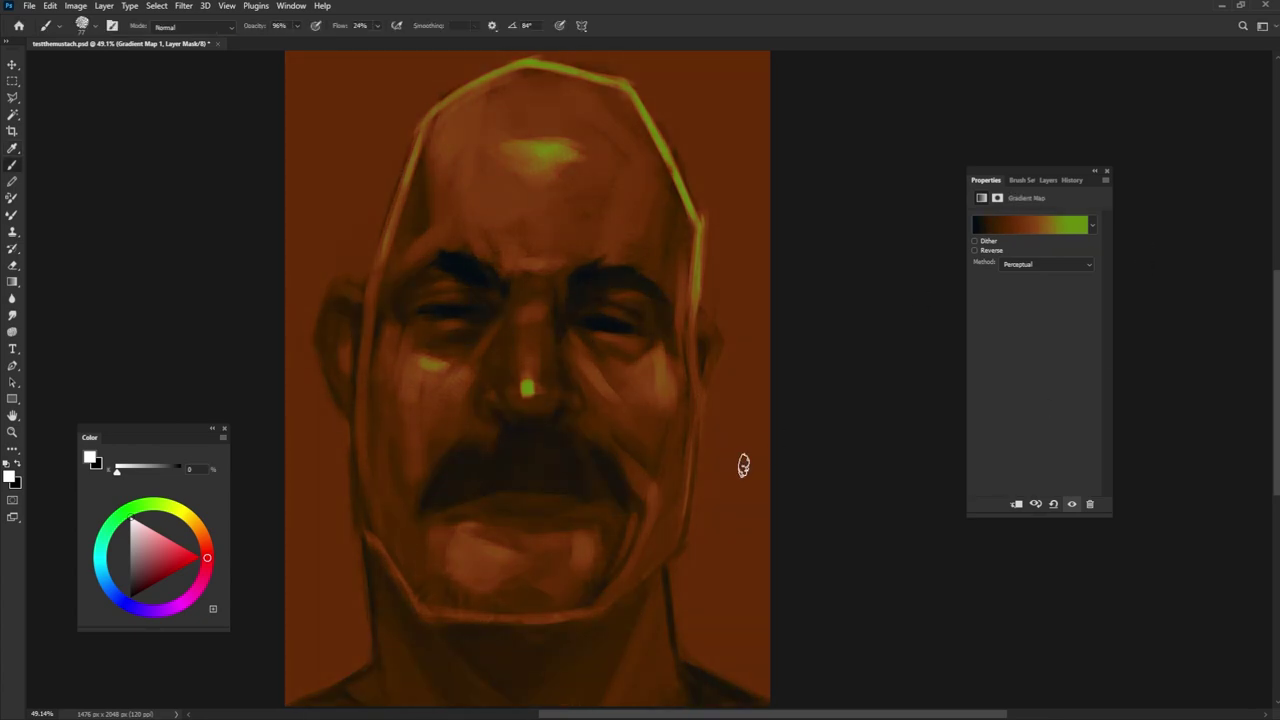
left_click(97, 562)
Add a new layer above the gradient map and brush teal along both cheek edges
left_click(1048, 180)
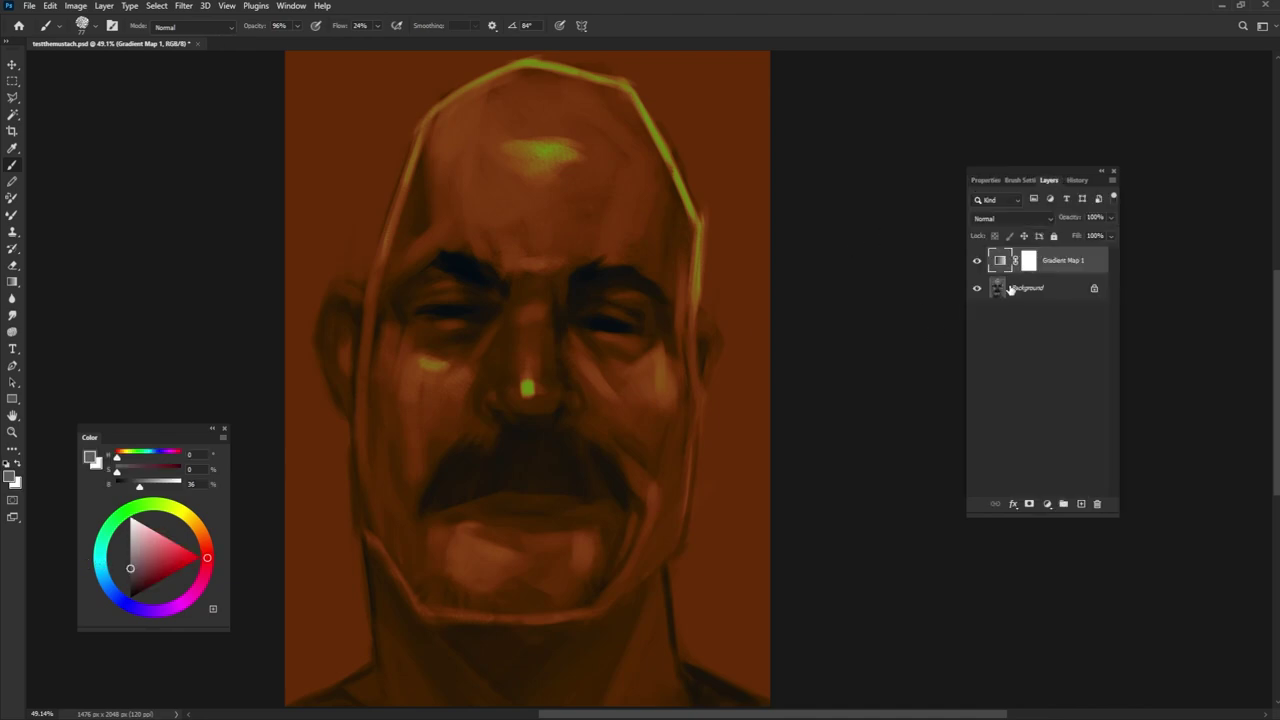
left_click(1081, 504)
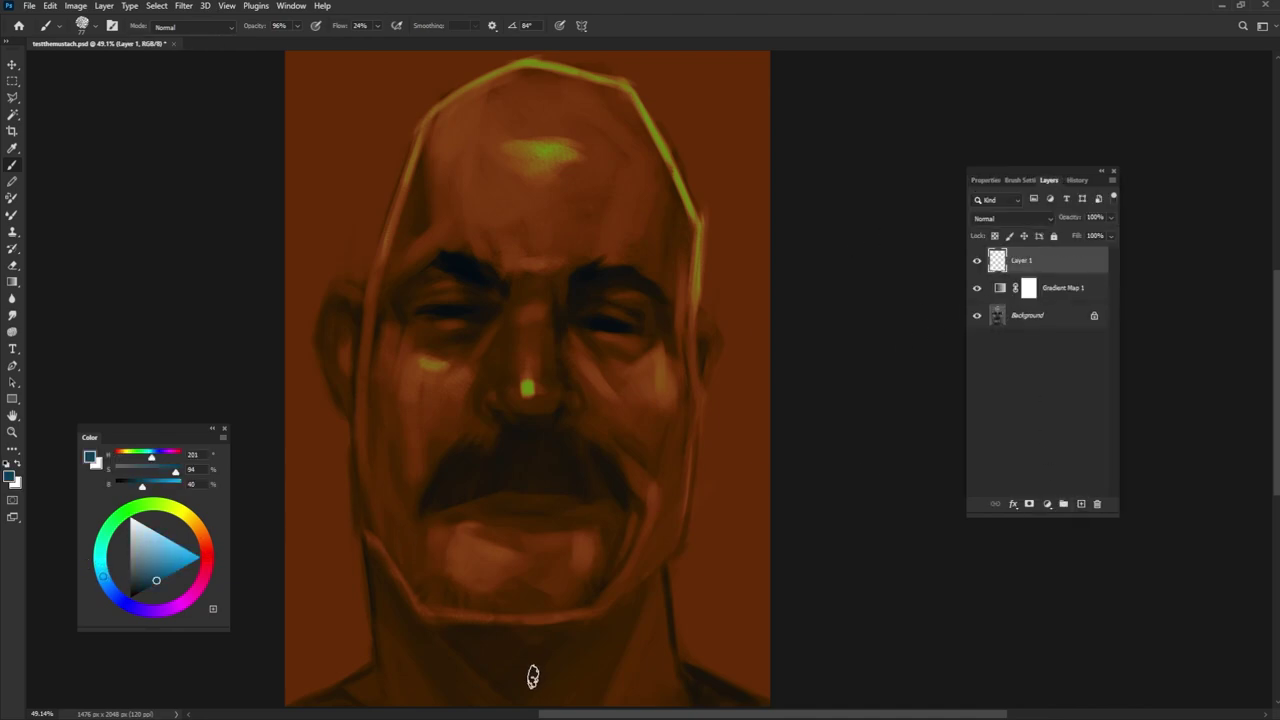
left_click(99, 562)
left_click_drag(718, 385, 712, 620)
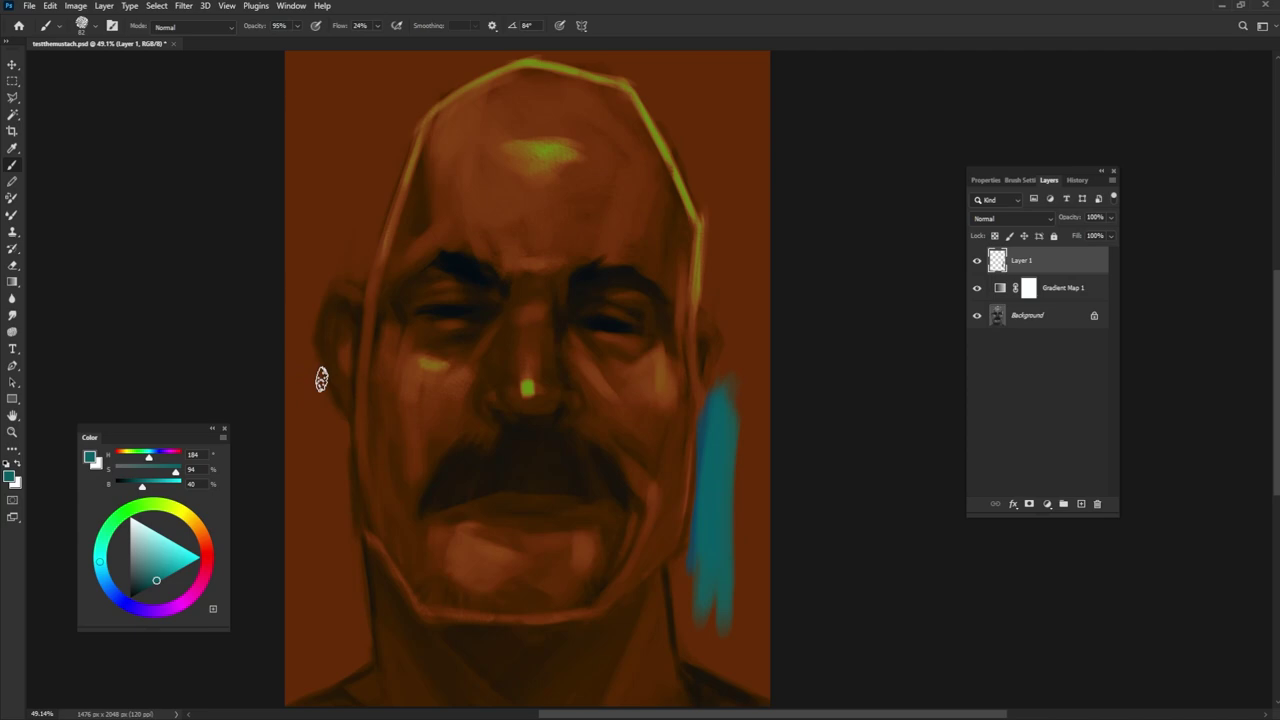
left_click_drag(304, 332, 370, 655)
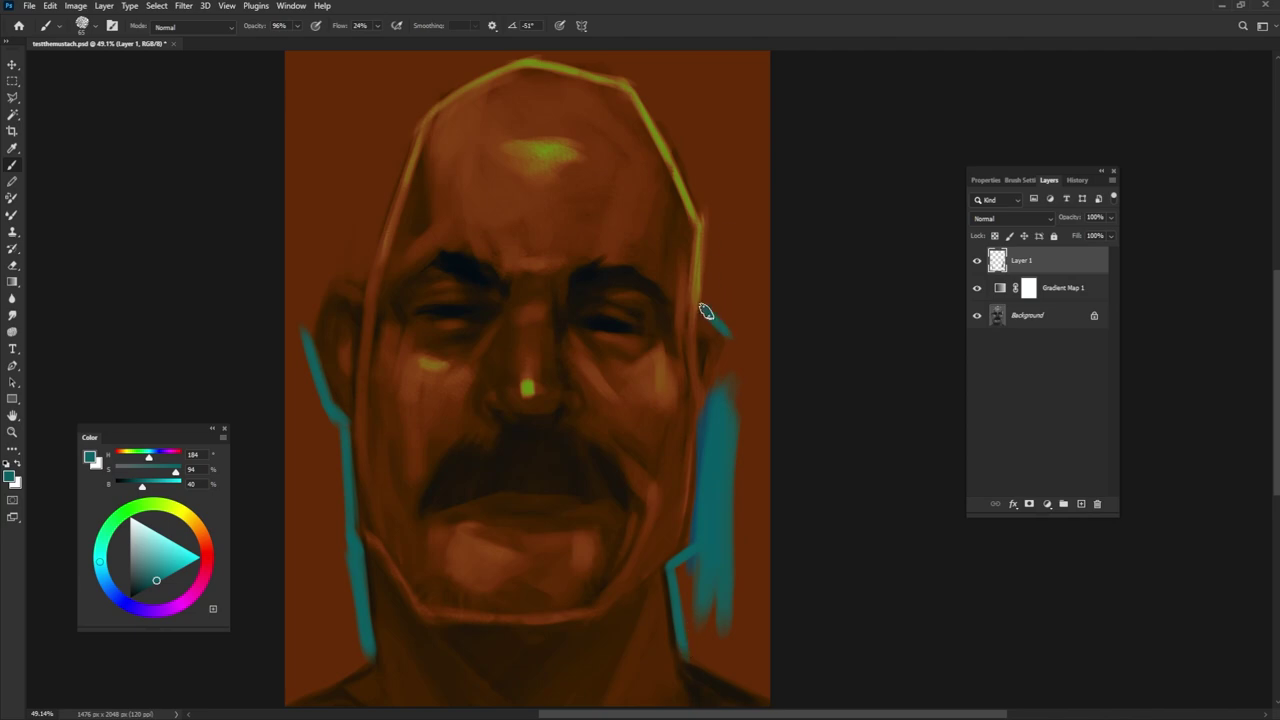
Paint teal across the background above the head and beside the jaw and neck
mouse_move(331, 255)
left_mouse_down()
mouse_move(396, 236)
mouse_move(471, 51)
mouse_move(508, 55)
left_mouse_up()
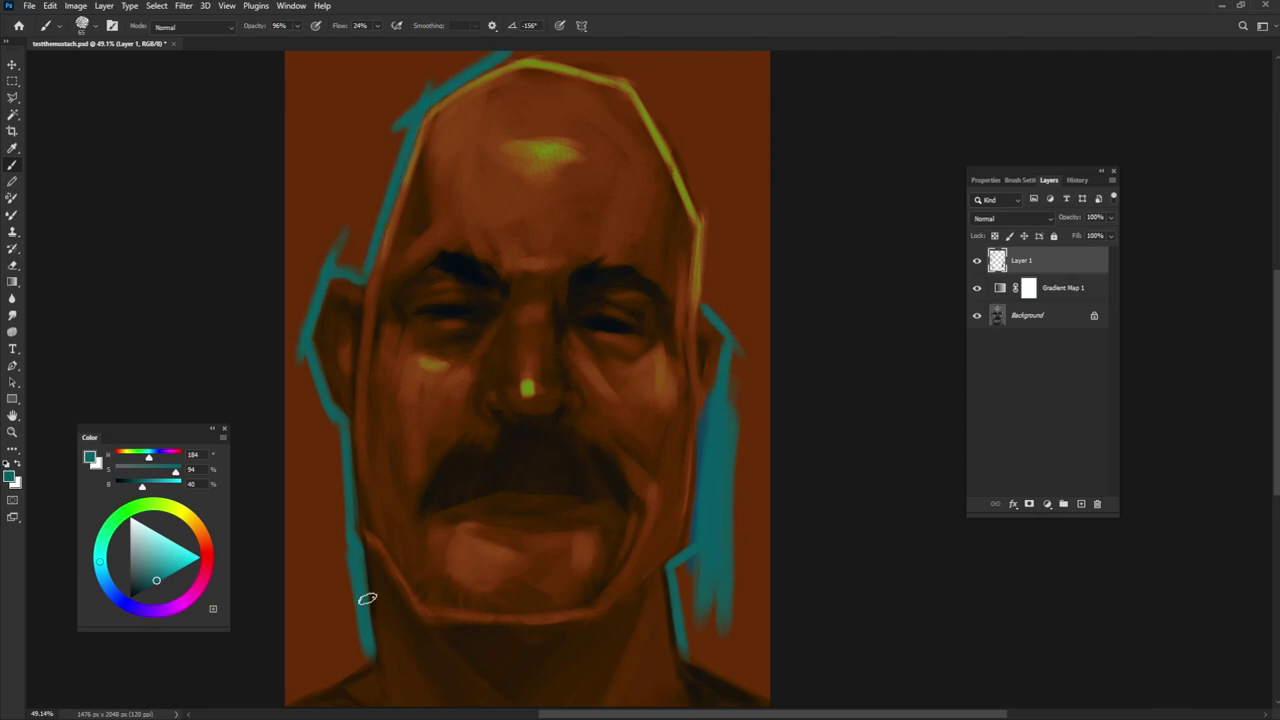
left_click_drag(330, 679, 305, 697)
mouse_move(765, 700)
left_mouse_down()
mouse_move(700, 666)
mouse_move(686, 593)
left_mouse_up()
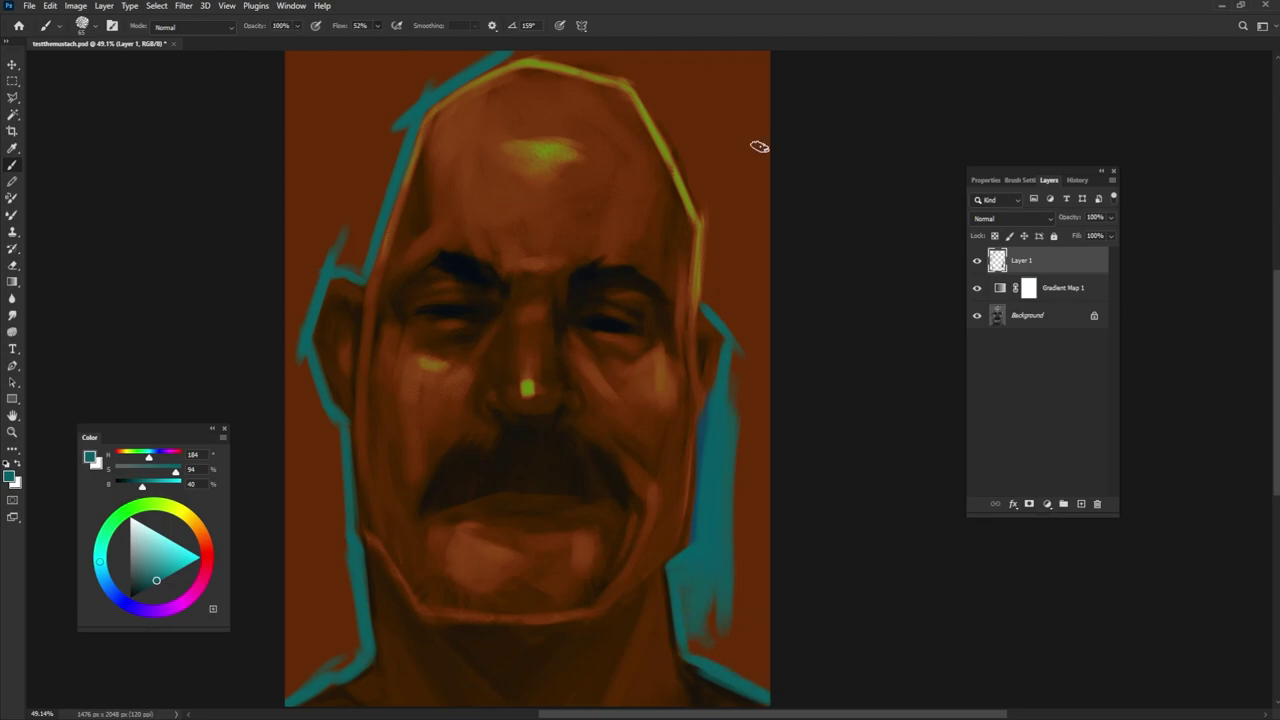
left_click_drag(702, 300, 631, 63)
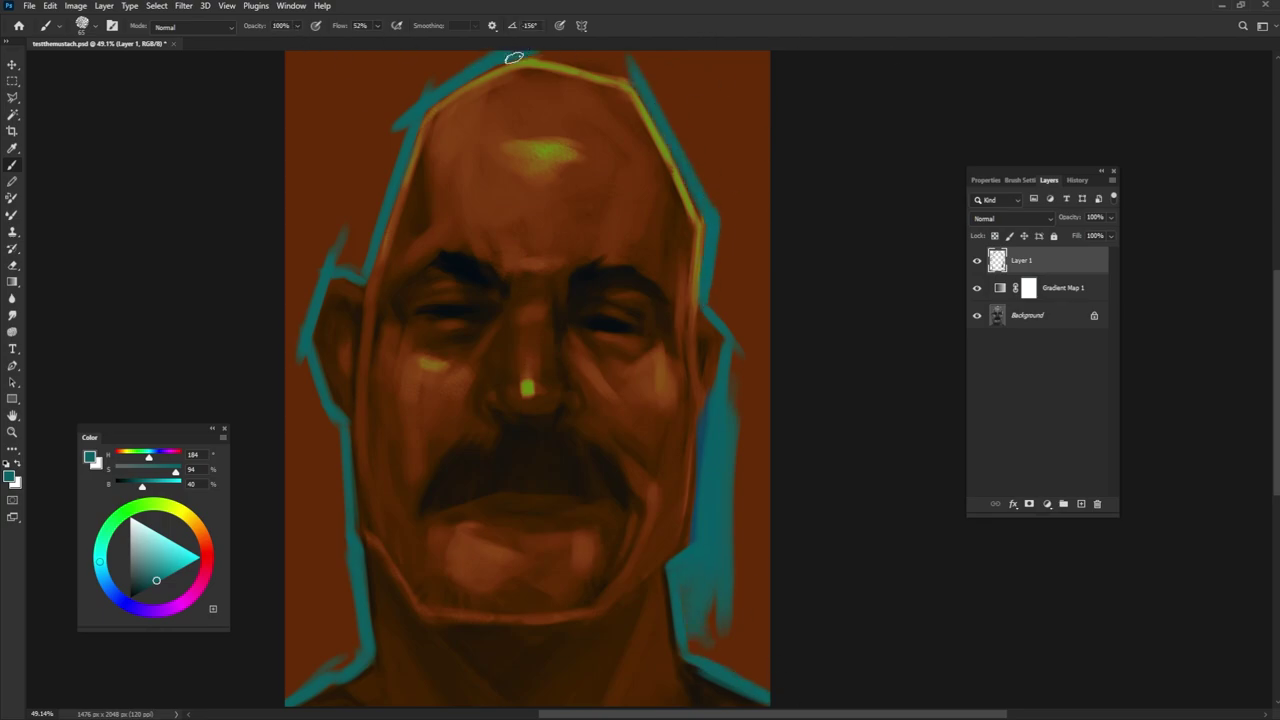
left_click_drag(515, 57, 815, 65)
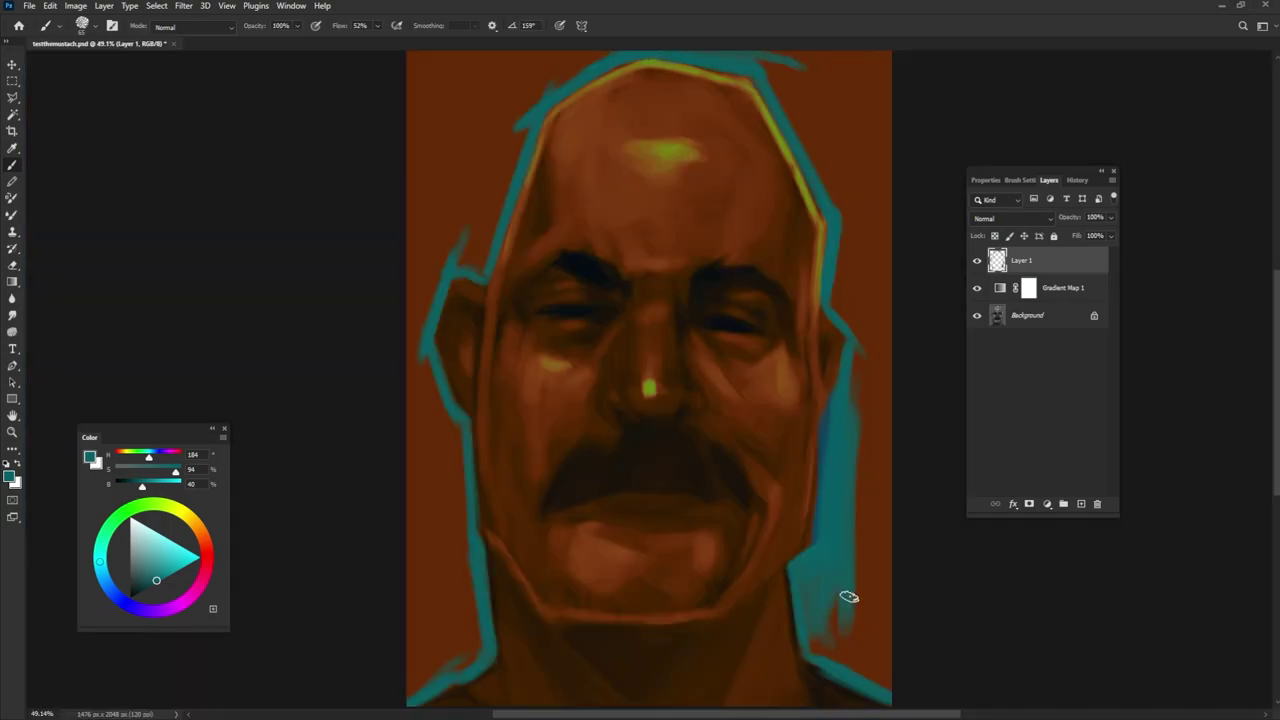
left_click_drag(848, 597, 888, 688)
left_click_drag(855, 345, 868, 410)
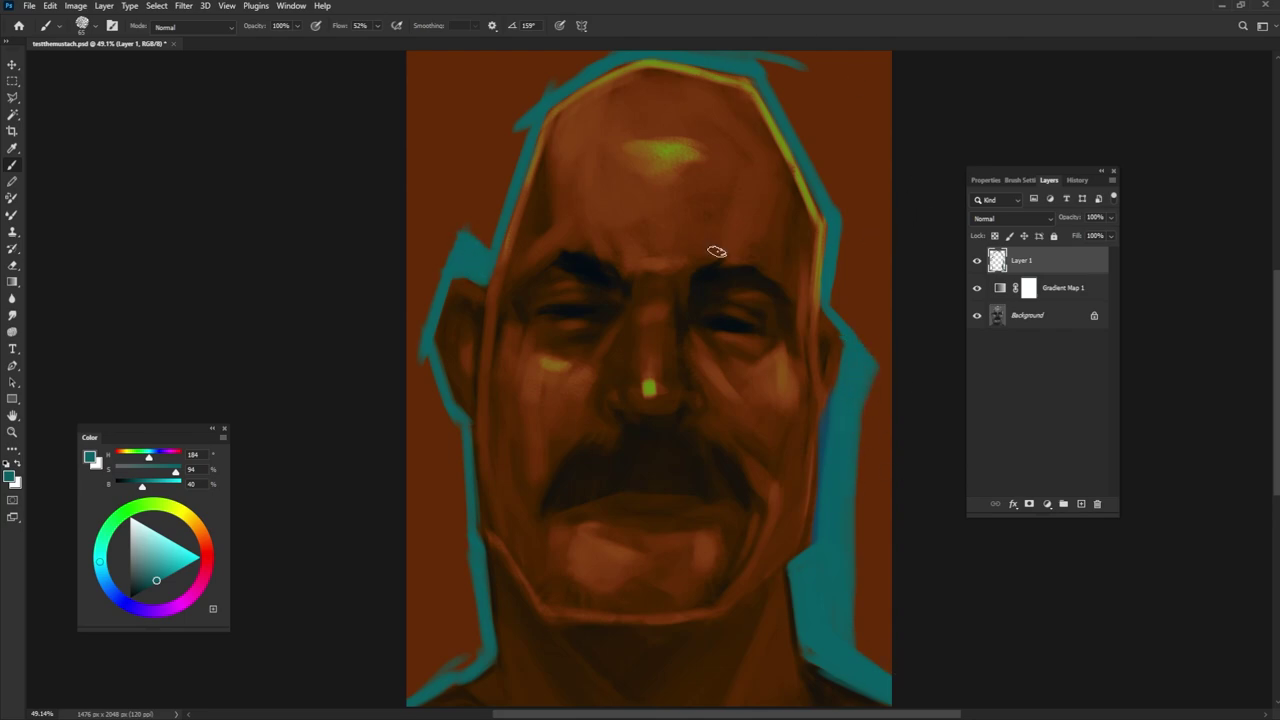
left_click_drag(585, 62, 506, 166)
Cover the remaining orange background on both sides of the head and crown with teal
left_click_drag(815, 185, 773, 63)
left_click_drag(430, 326, 442, 393)
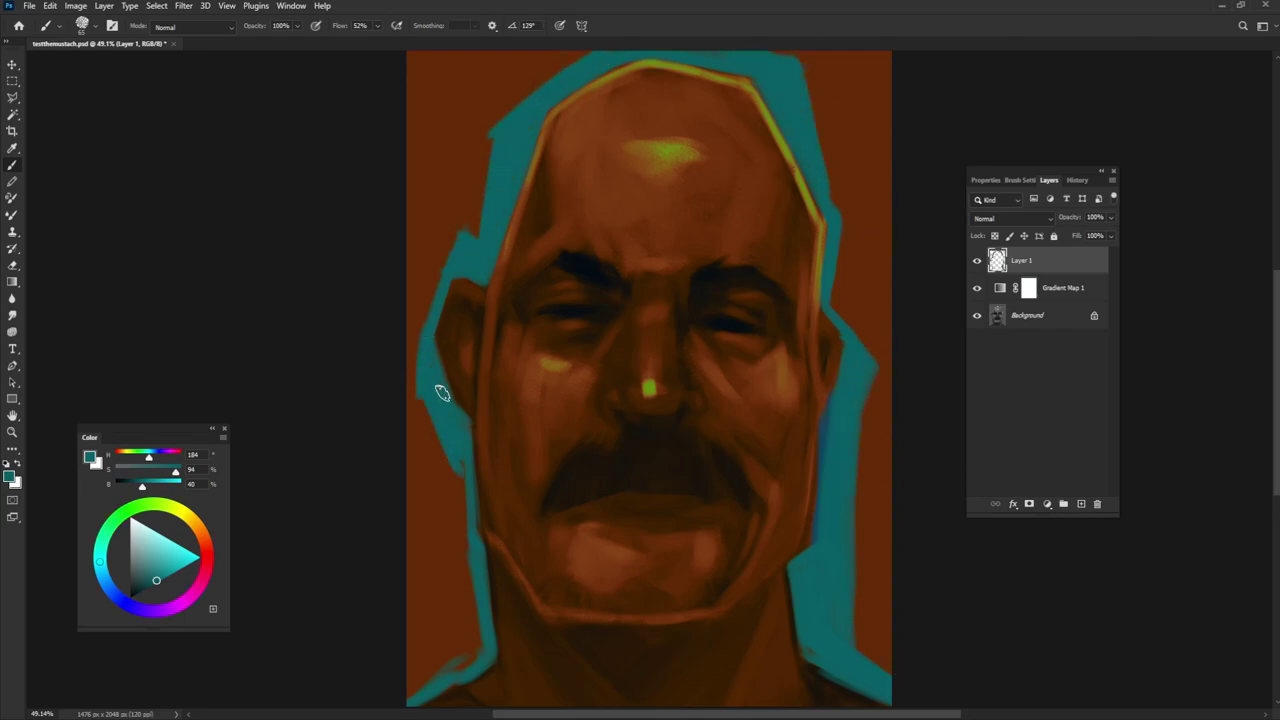
mouse_move(452, 474)
left_mouse_down()
mouse_move(449, 623)
mouse_move(440, 520)
left_mouse_up()
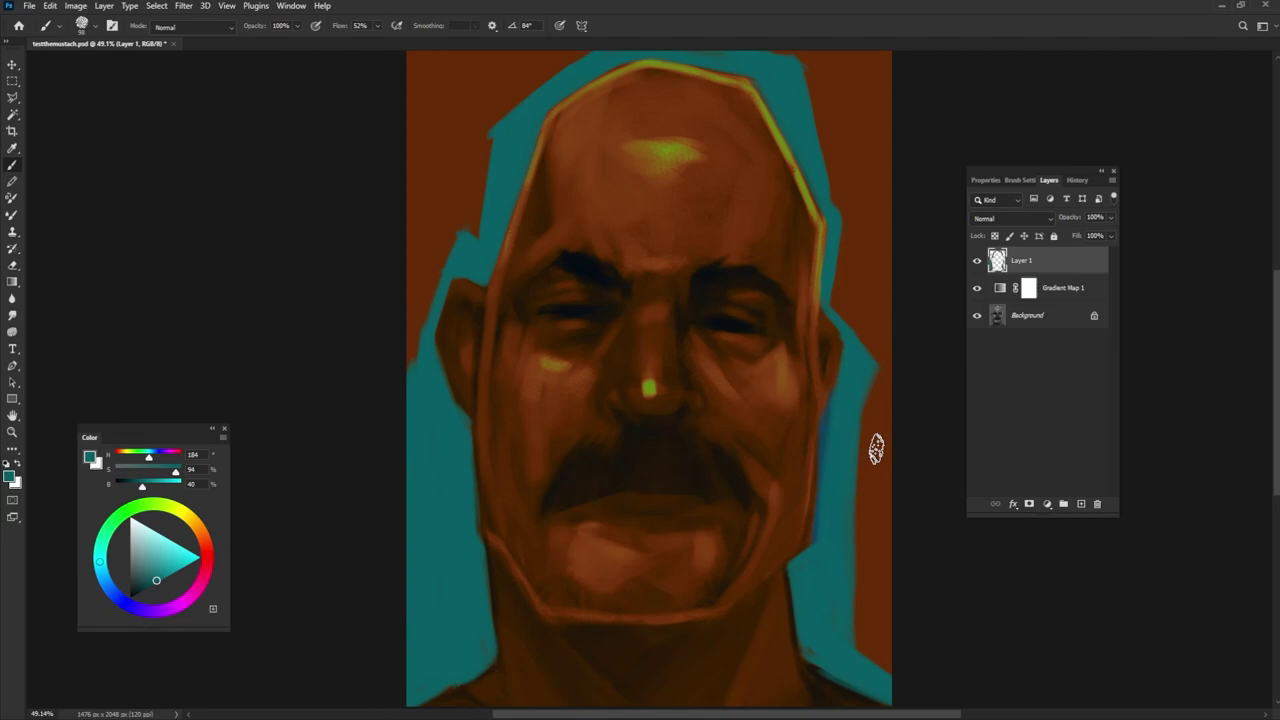
mouse_move(877, 446)
left_mouse_down()
mouse_move(846, 620)
mouse_move(831, 409)
left_mouse_up()
left_click_drag(851, 366, 820, 577)
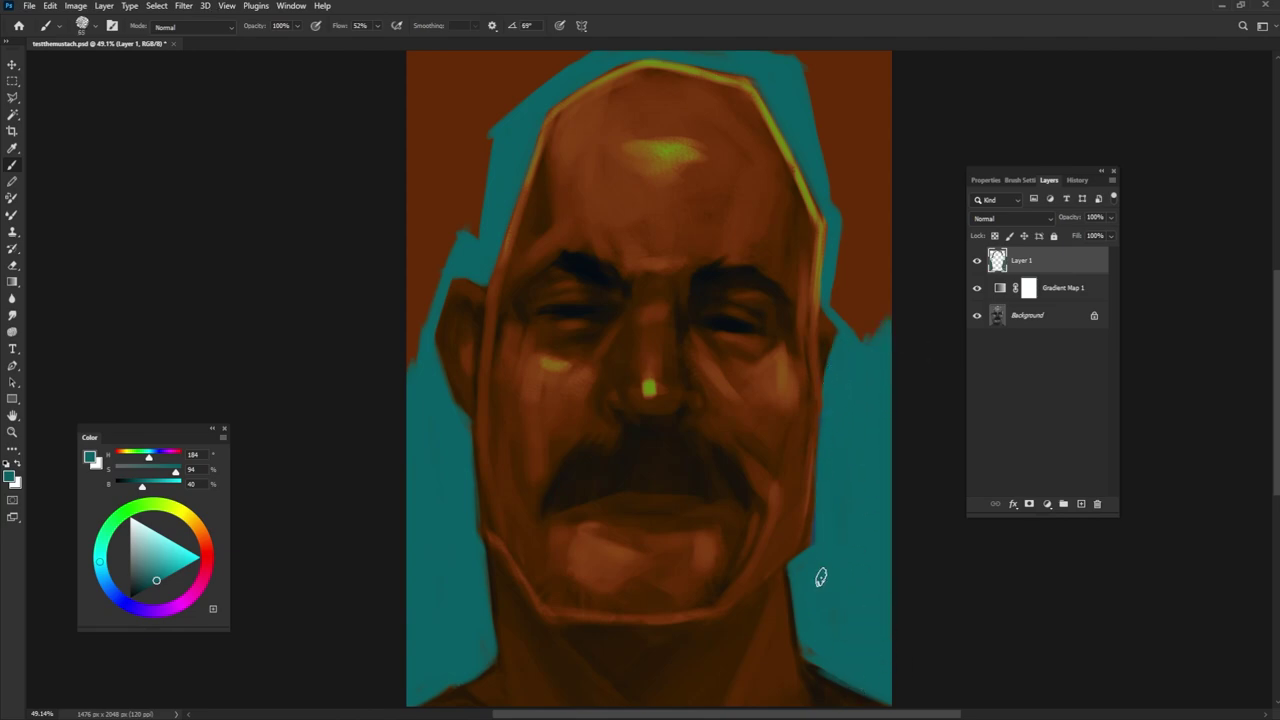
mouse_move(446, 213)
left_mouse_down()
mouse_move(449, 266)
mouse_move(440, 109)
mouse_move(537, 57)
mouse_move(496, 37)
mouse_move(406, 394)
left_mouse_up()
left_click_drag(415, 300, 420, 180)
mouse_move(820, 60)
left_mouse_down()
mouse_move(851, 134)
mouse_move(860, 49)
mouse_move(855, 338)
mouse_move(858, 250)
left_mouse_up()
Brush teal over the last orange patch beside the head on Layer 1
scroll(851, 281, "down", 3)
scroll(851, 290, "up", 3)
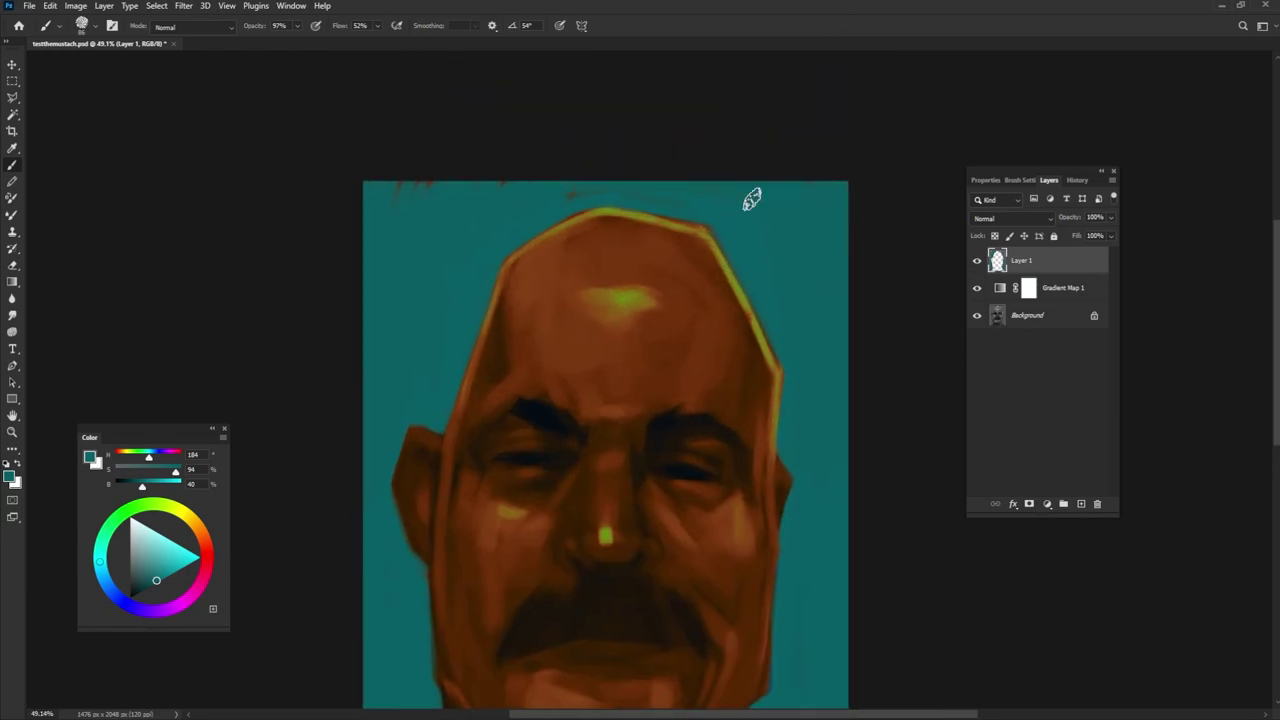
mouse_move(642, 341)
left_mouse_down()
mouse_move(602, 214)
mouse_move(588, 214)
left_mouse_up()
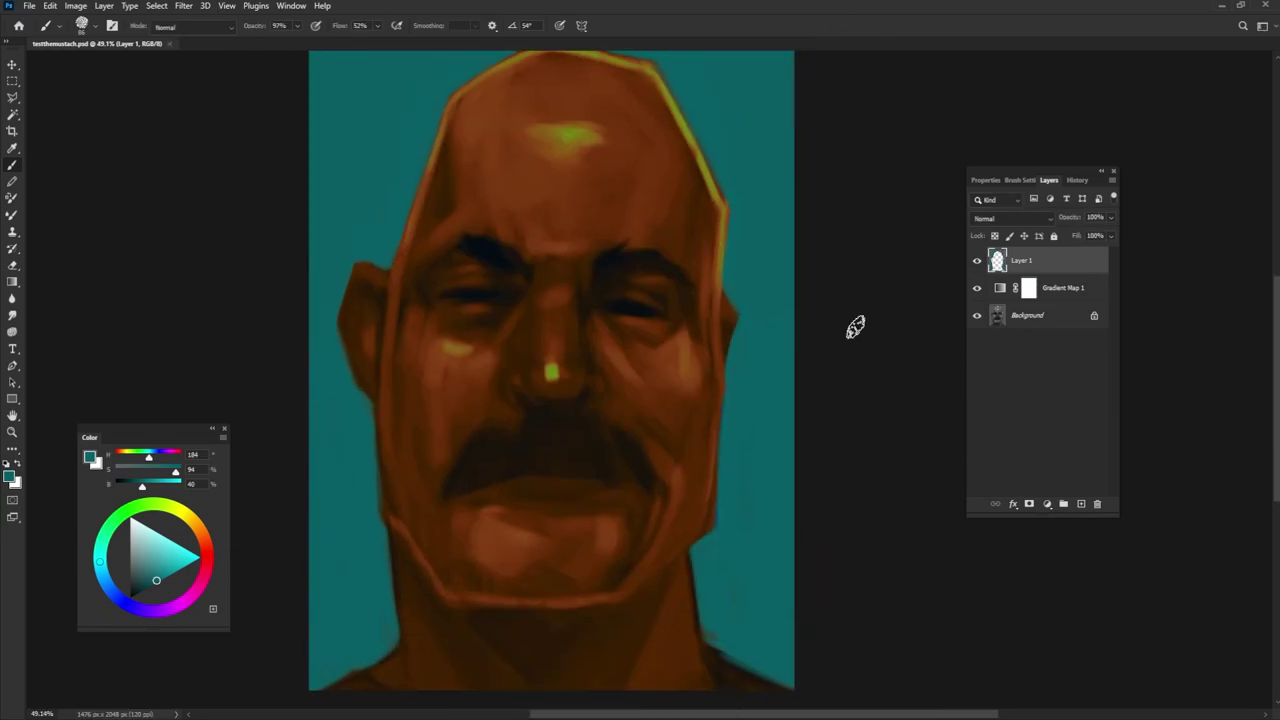